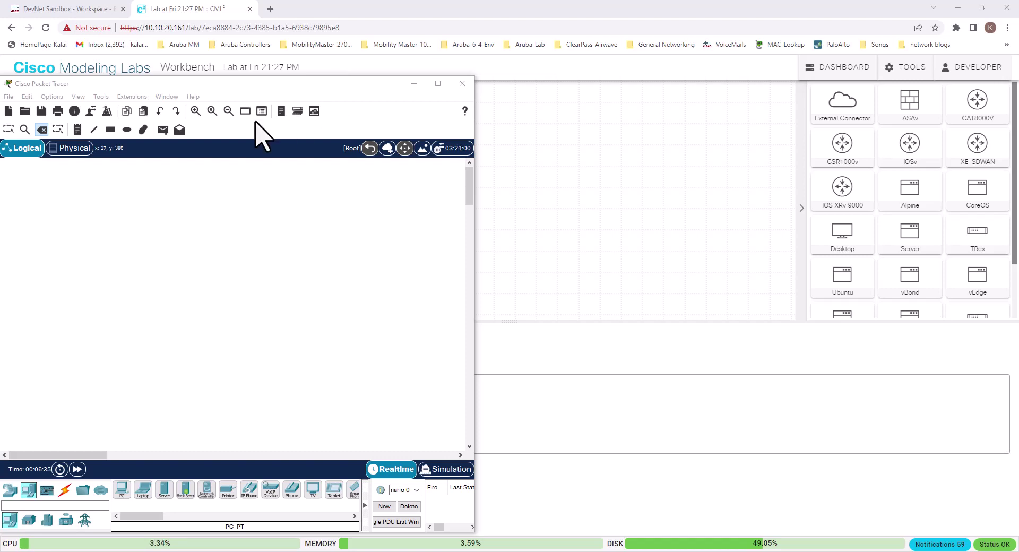
Step: Maximize the Packet Tracer window and place two 2960 switches side by side in the middle of the empty workspace
mouse_move(250, 87)
left_mouse_down()
mouse_move(404, 162)
mouse_move(549, 103)
mouse_move(291, 149)
mouse_move(247, 26)
mouse_move(261, 94)
mouse_move(258, 86)
mouse_move(552, 136)
mouse_move(529, 179)
mouse_move(320, 168)
mouse_move(243, 130)
mouse_move(378, 153)
mouse_move(470, 154)
mouse_move(425, 154)
mouse_move(261, 109)
mouse_move(247, 93)
left_mouse_up()
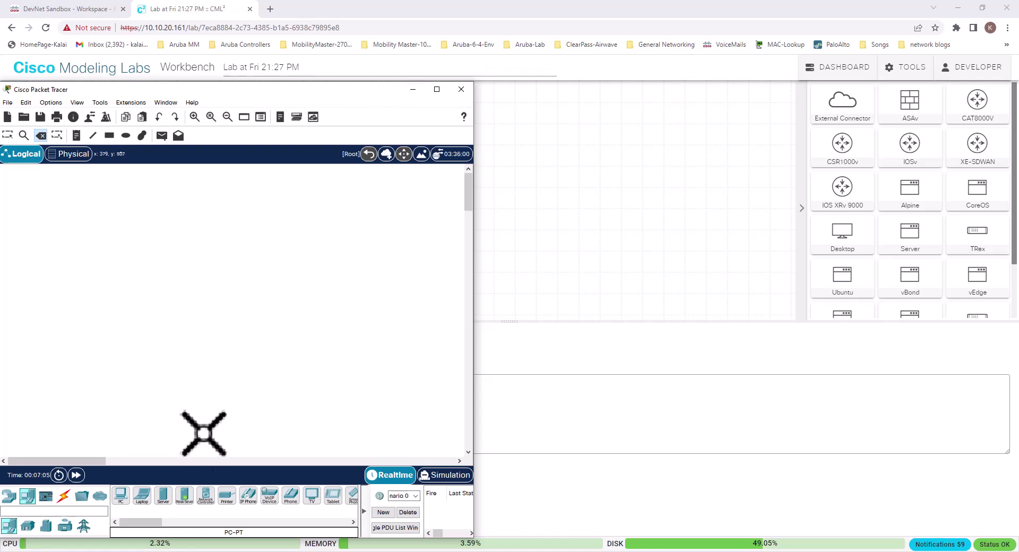
left_click(437, 89)
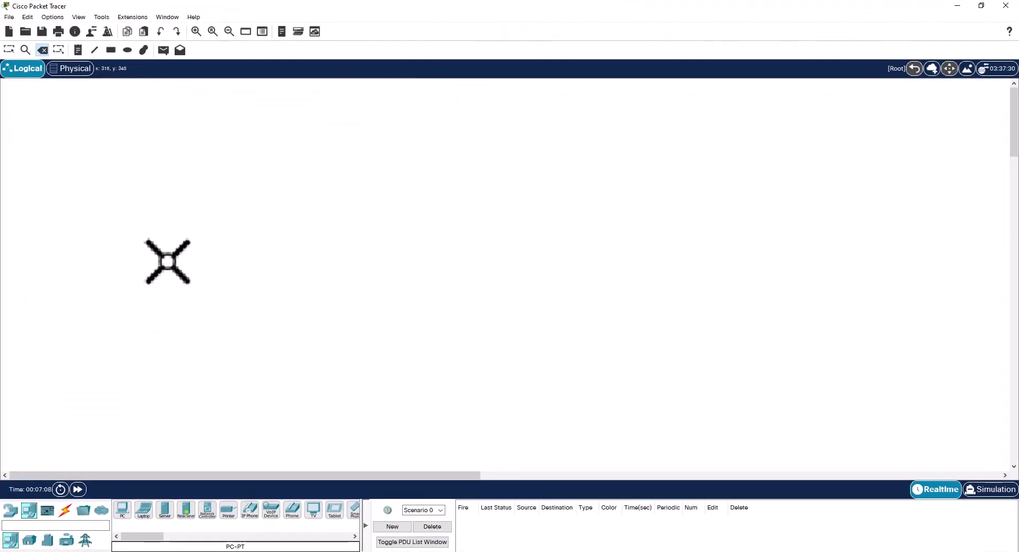
key("Escape")
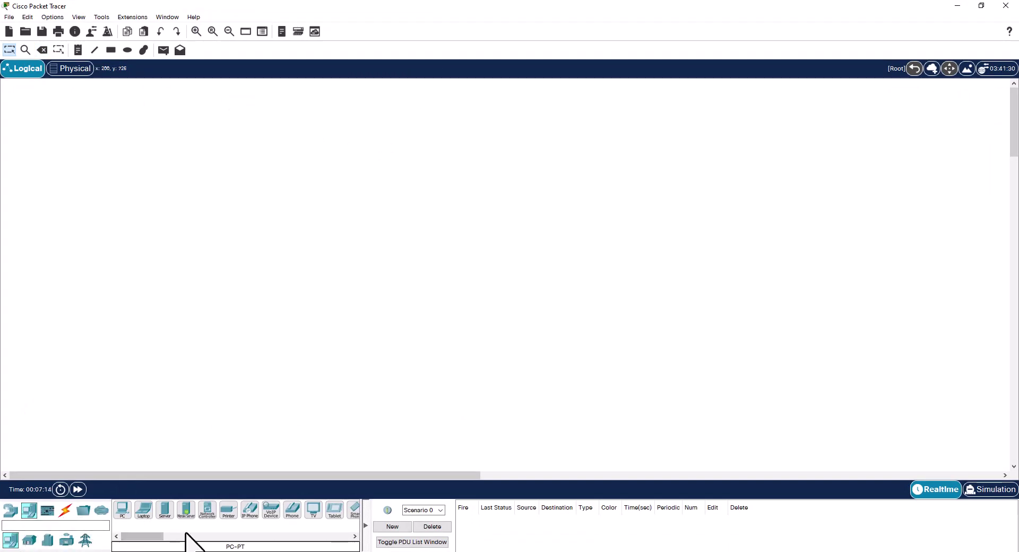
left_click(10, 511)
left_click_drag(123, 510, 281, 272)
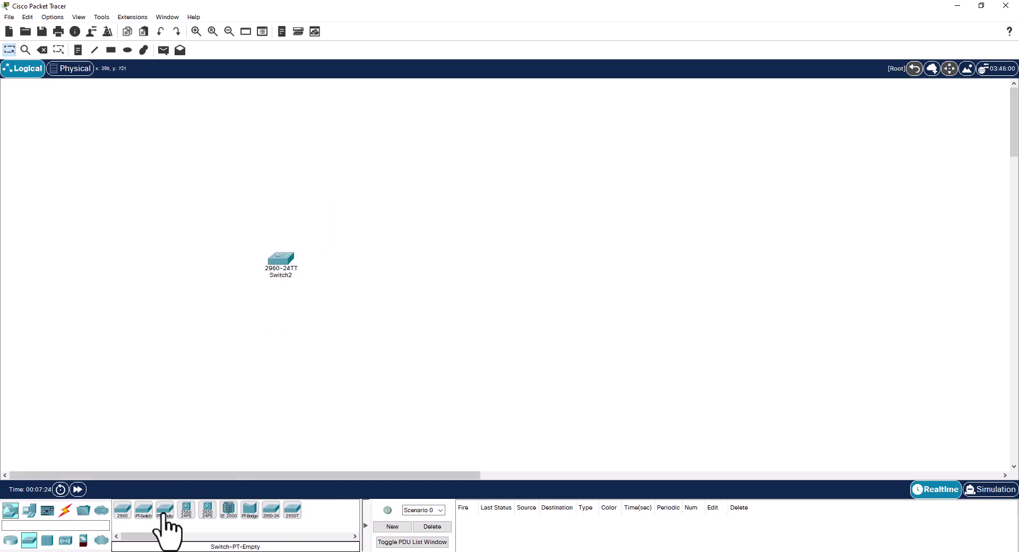
left_click_drag(123, 511, 482, 280)
Step: Place four PCs around the switches, two beside Switch2 and two beside Switch3
left_click(11, 510)
left_click_drag(123, 509, 167, 345)
left_click_drag(123, 509, 575, 353)
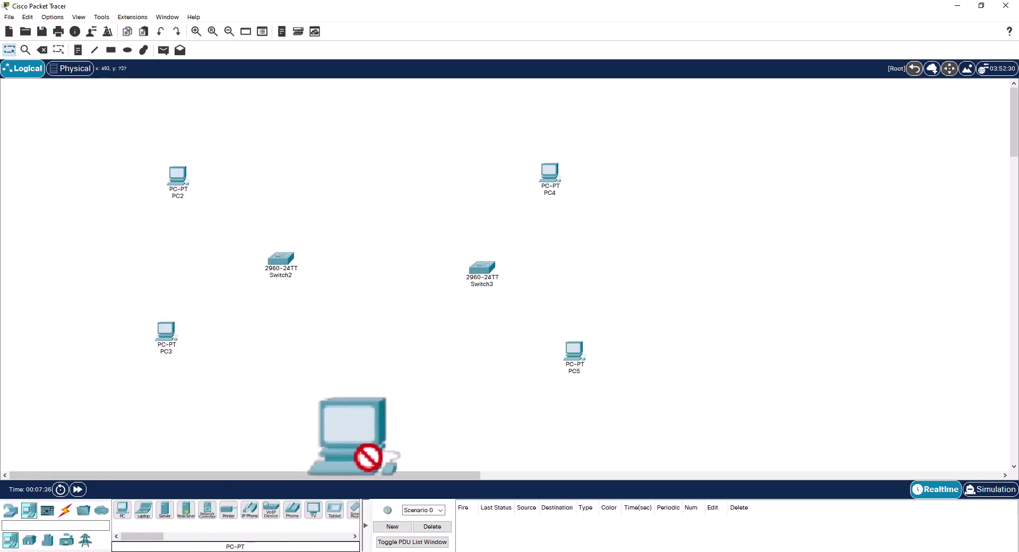
Step: Connect Switch2 to Switch3 with an automatically chosen cable type
left_click(66, 512)
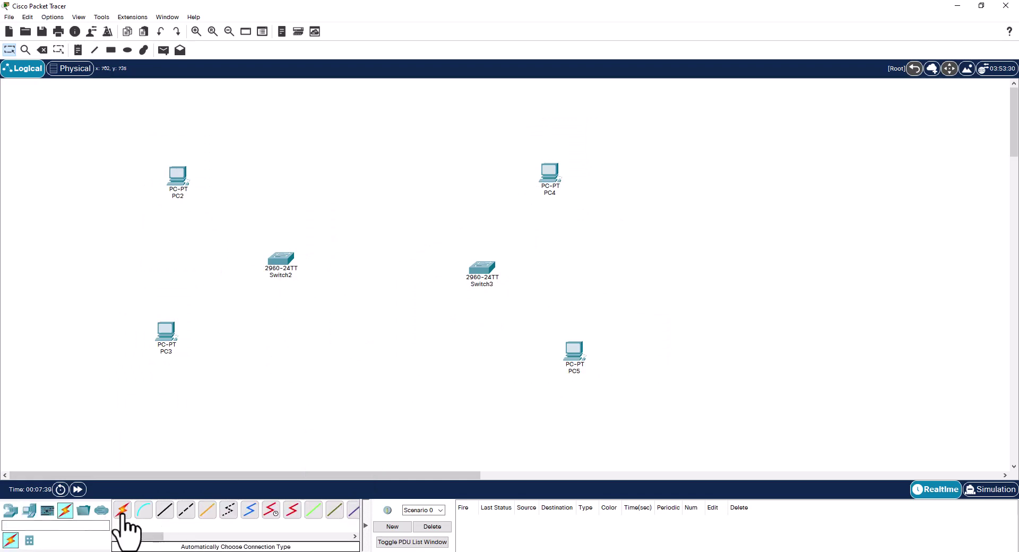
left_click(122, 510)
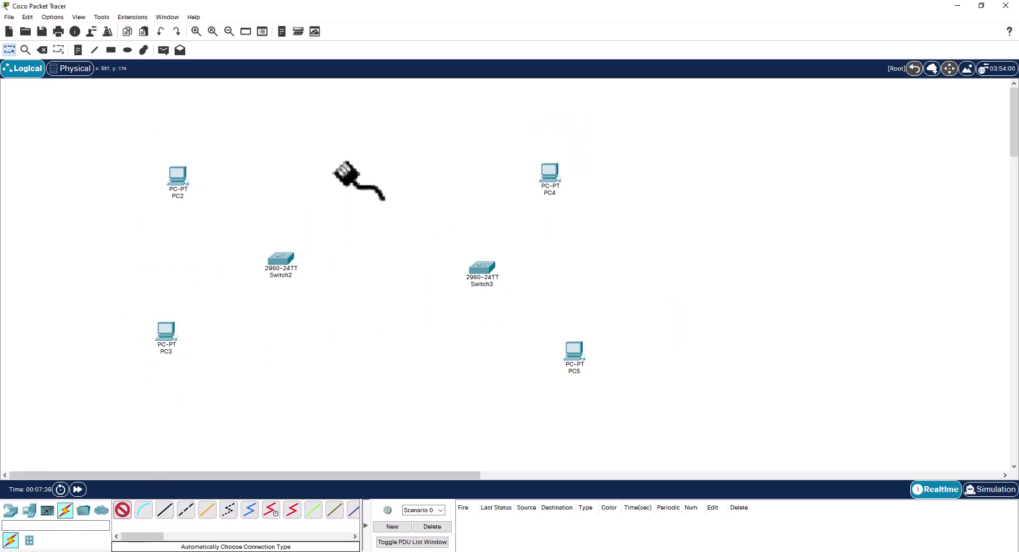
left_click(276, 258)
left_click(480, 270)
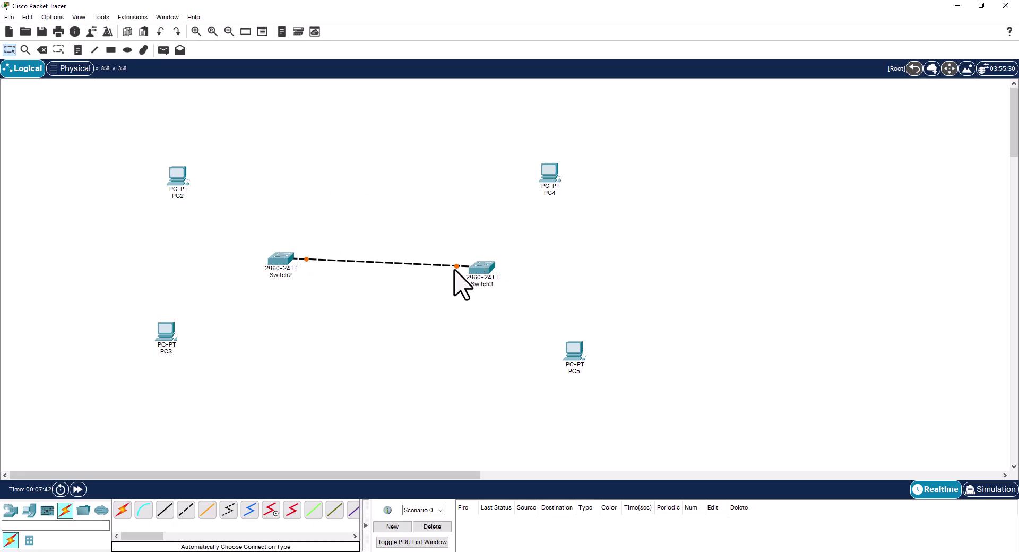
Step: Connect PC2 and PC3 to Switch2 with automatically chosen cables
left_click(123, 510)
left_click(178, 177)
left_click(280, 259)
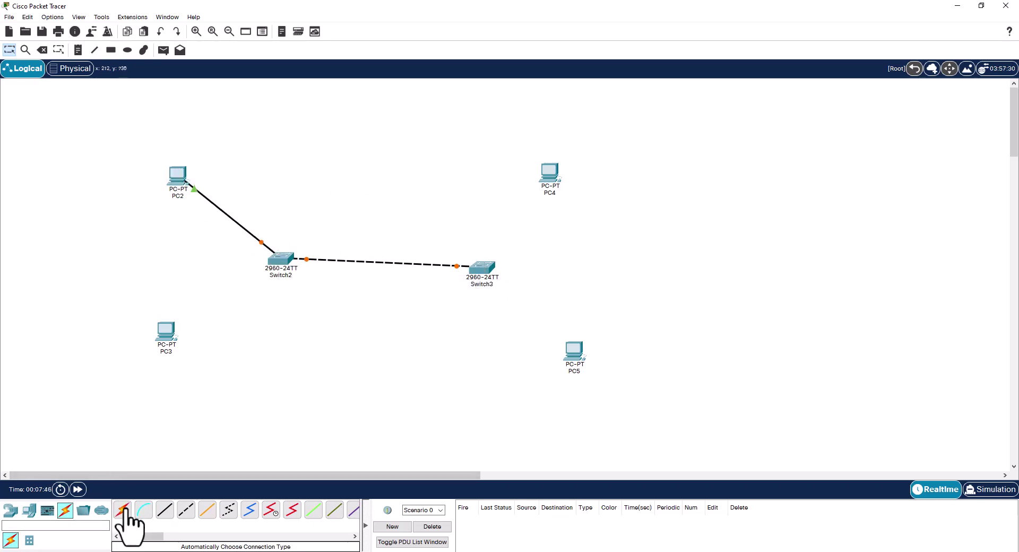
left_click(122, 510, "ctrl")
left_click(166, 330)
left_click(280, 258)
Step: Connect Switch3 to PC4 and PC5 with automatically chosen cables, and shift Switch2 slightly down to level it with Switch3
left_click(481, 268)
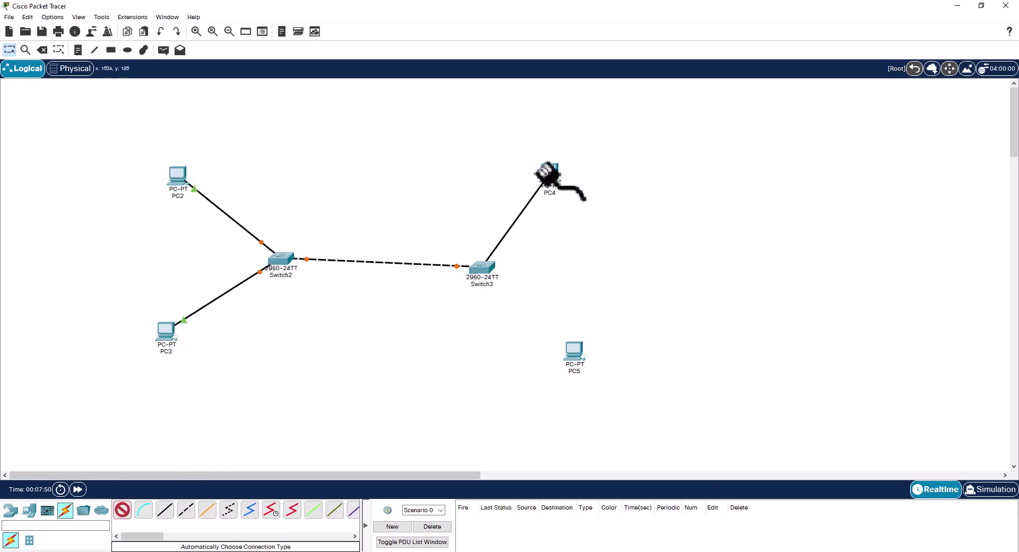
left_click(547, 174)
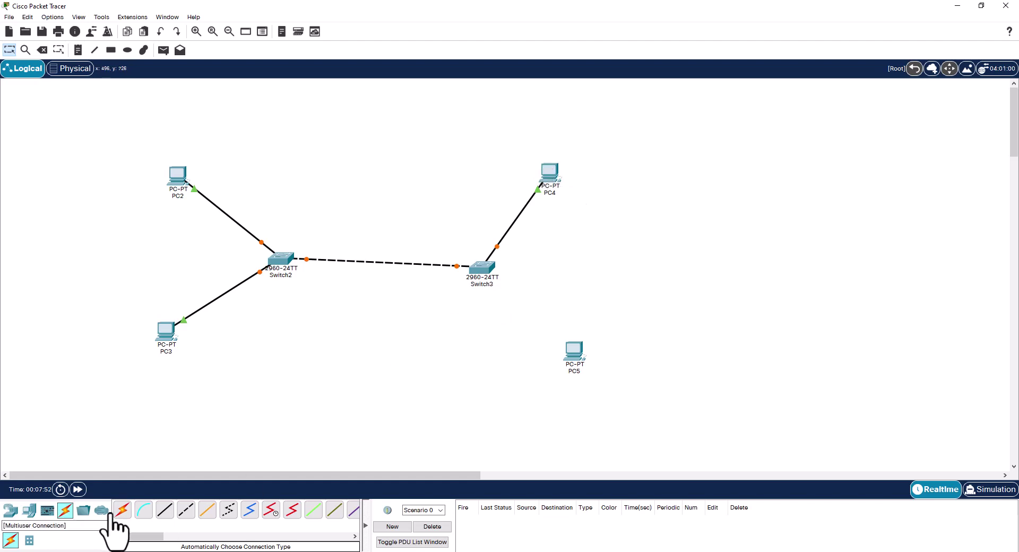
left_click(123, 509, "ctrl")
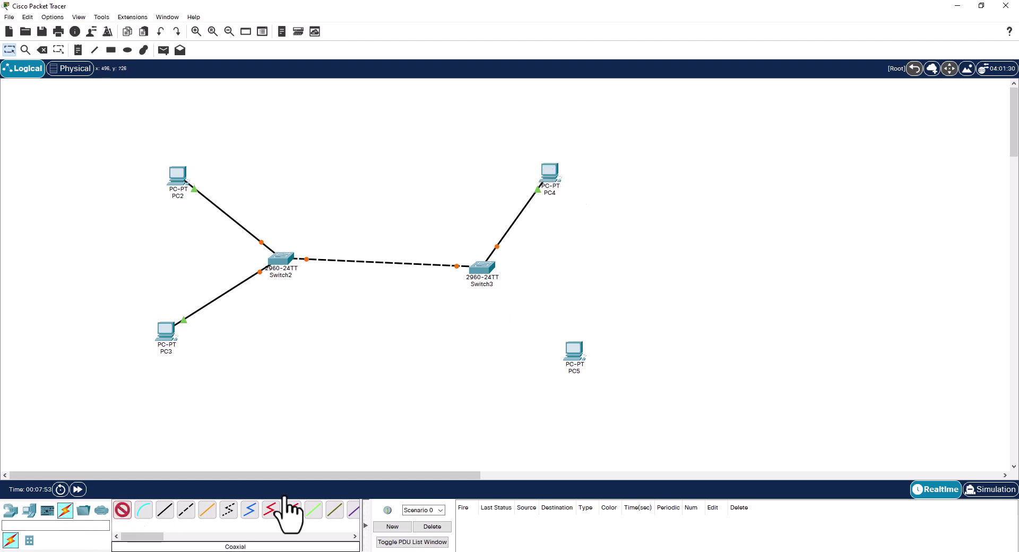
left_click(480, 270)
left_click(568, 350)
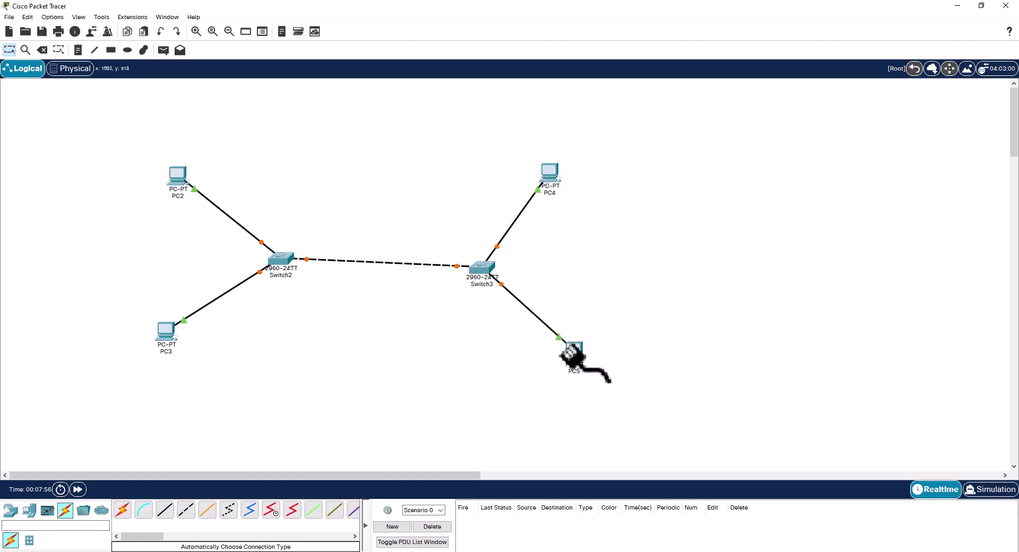
left_click_drag(279, 264, 281, 269)
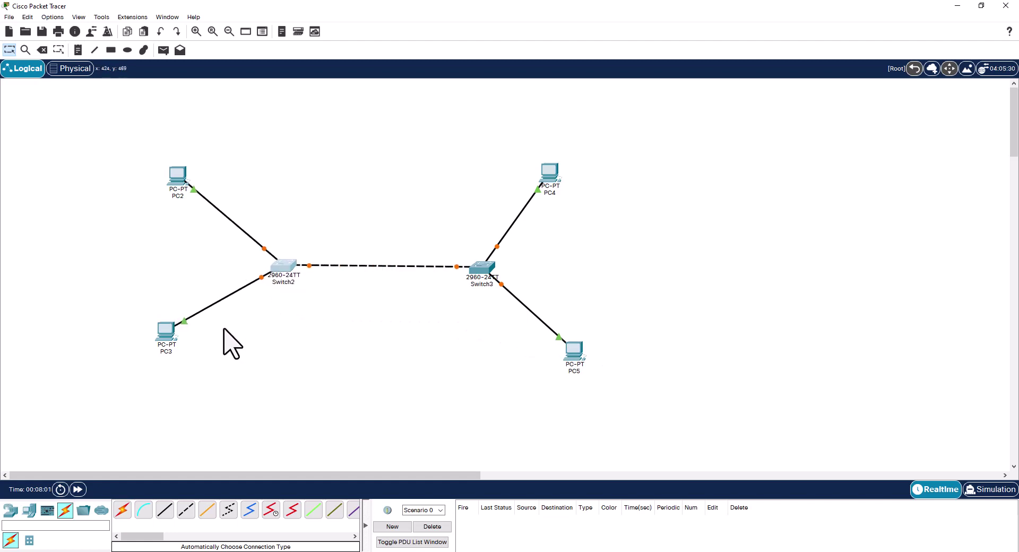
Step: Re-plug the PC3 and PC2 cables at Switch2, using FastEthernet0/3 for PC3
left_click(191, 334)
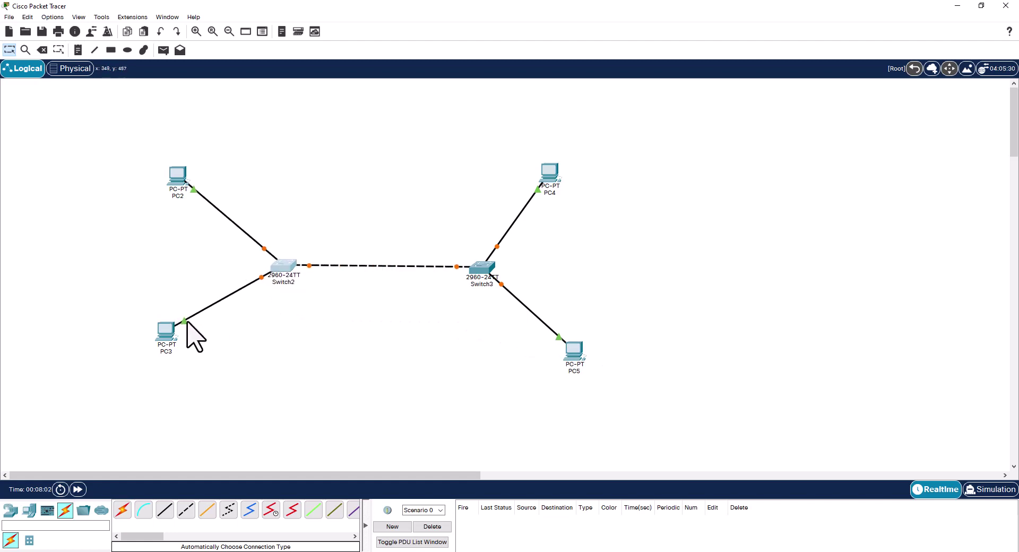
left_click(282, 269)
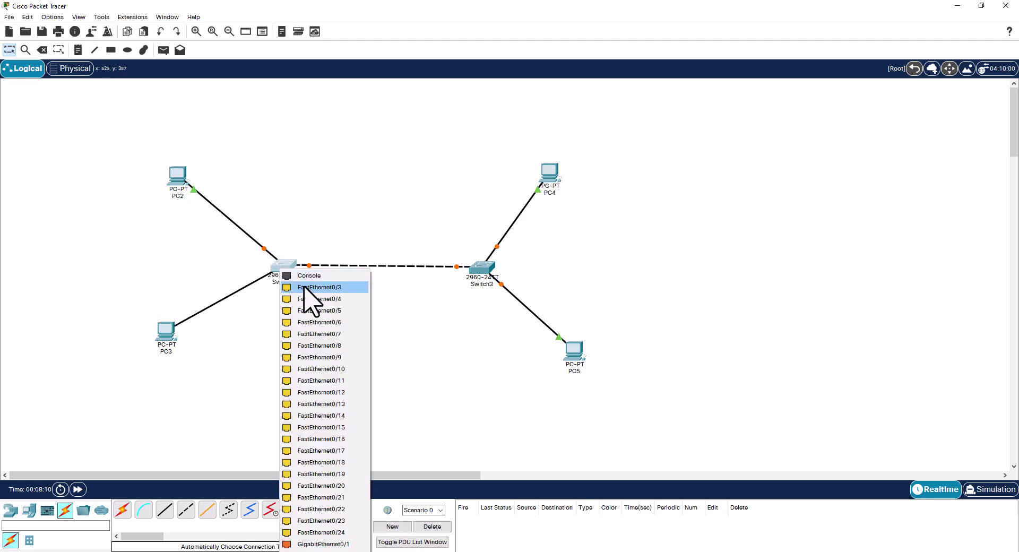
left_click(319, 287)
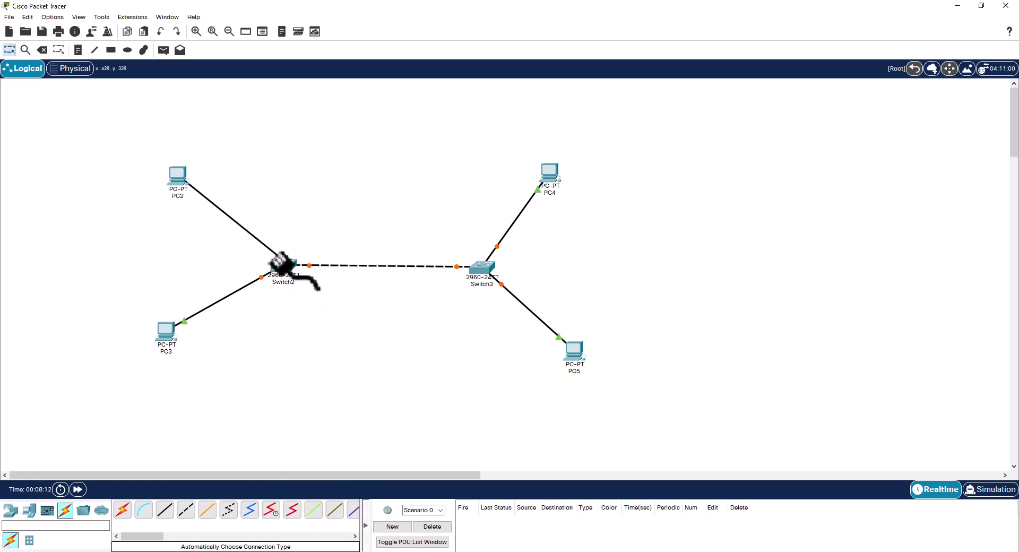
left_click(283, 268)
left_click(318, 286)
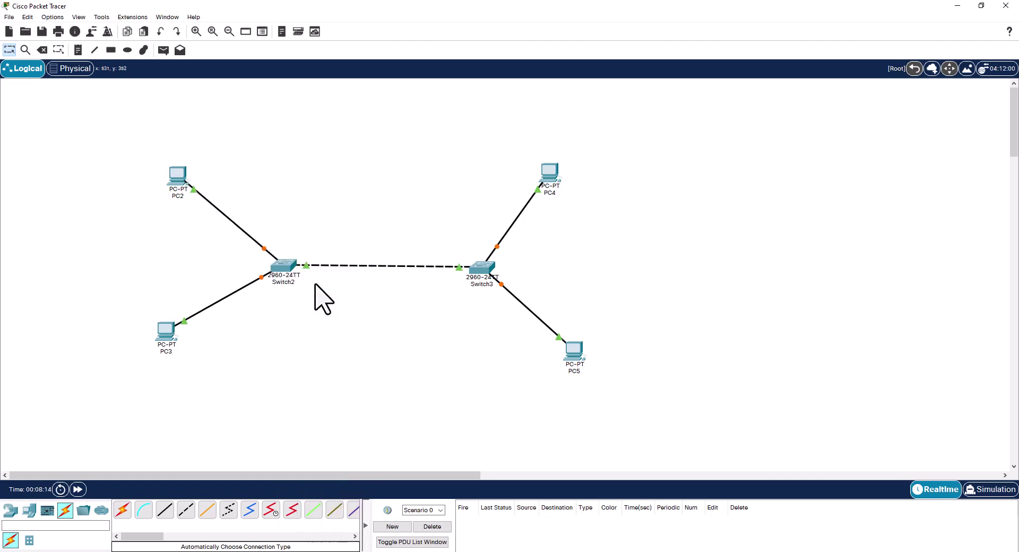
Step: Move the link between the two switches to GigabitEthernet0/1 on both Switch2 and Switch3
left_click(283, 267)
left_click(334, 538)
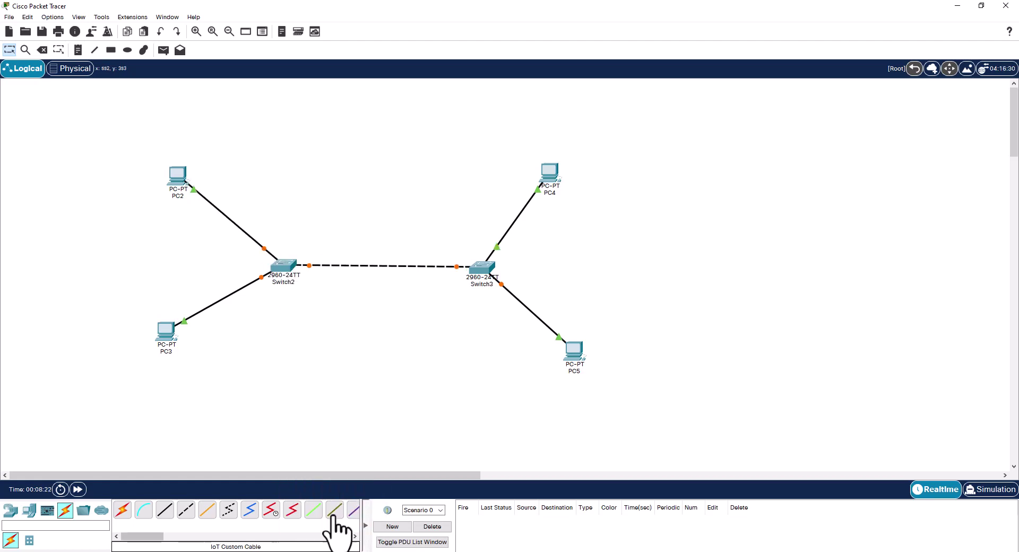
left_click(481, 267)
left_click(523, 541)
Step: Move the PC cables to FastEthernet0/1 and FastEthernet0/2 on both switches, and fast-forward the simulation time
left_click(281, 268)
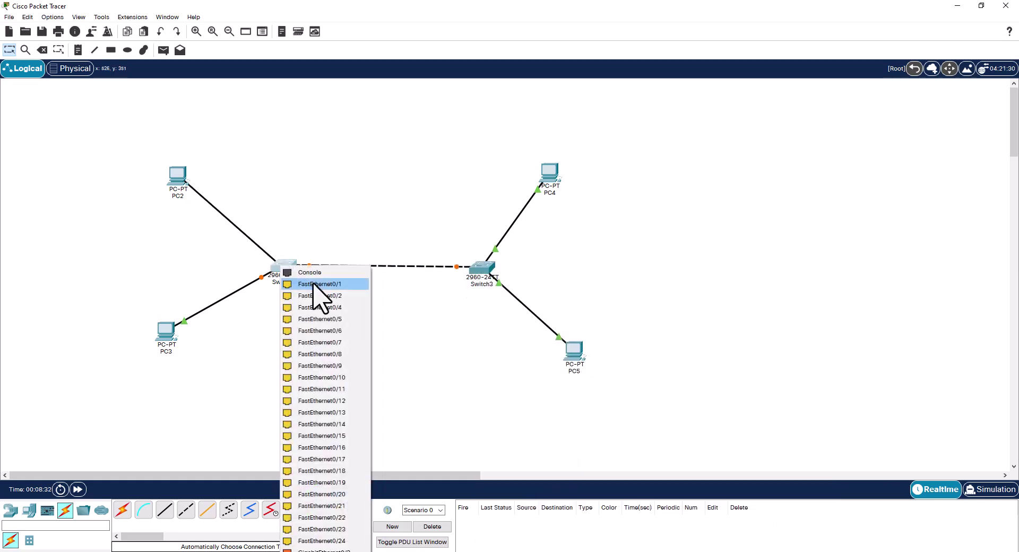
left_click(318, 296)
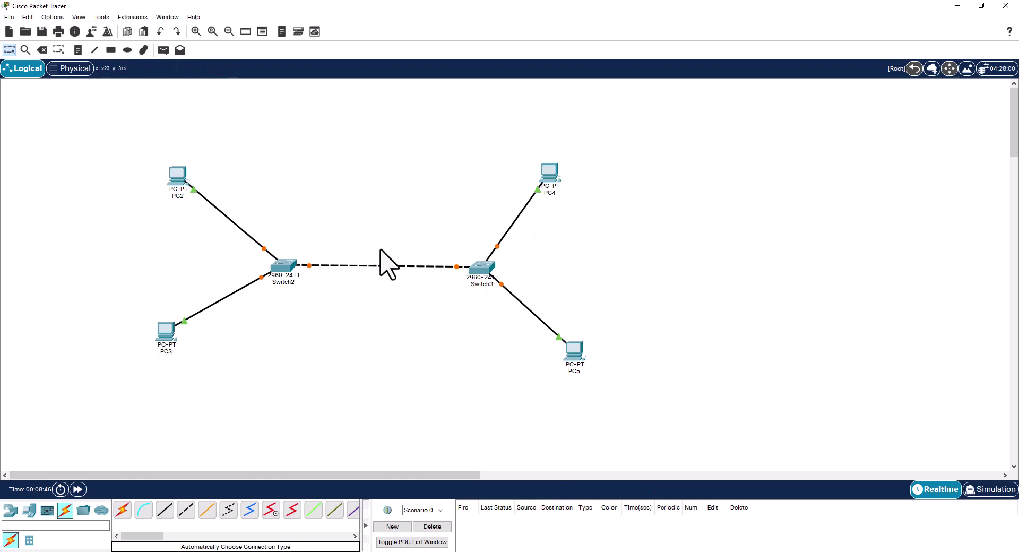
left_click(78, 489)
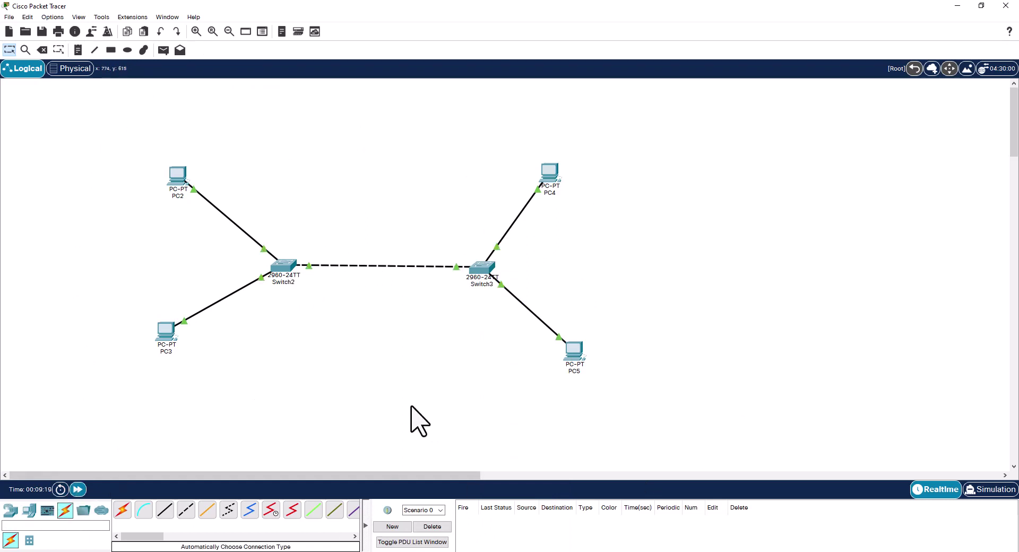
Step: Enter privileged EXEC mode with "en" in the Switch2 command line, and close the device window
left_click(285, 271)
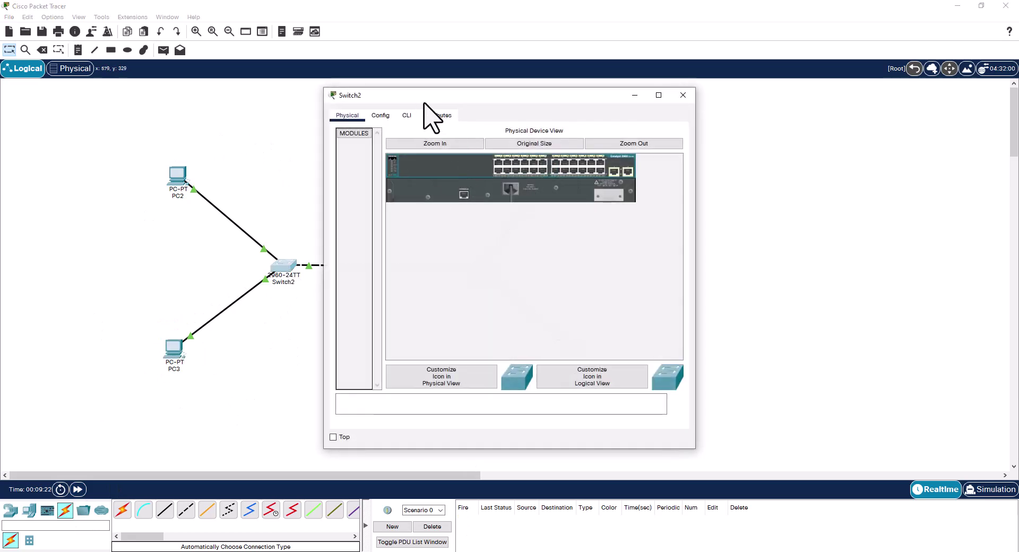
left_click(409, 116)
left_click(659, 95)
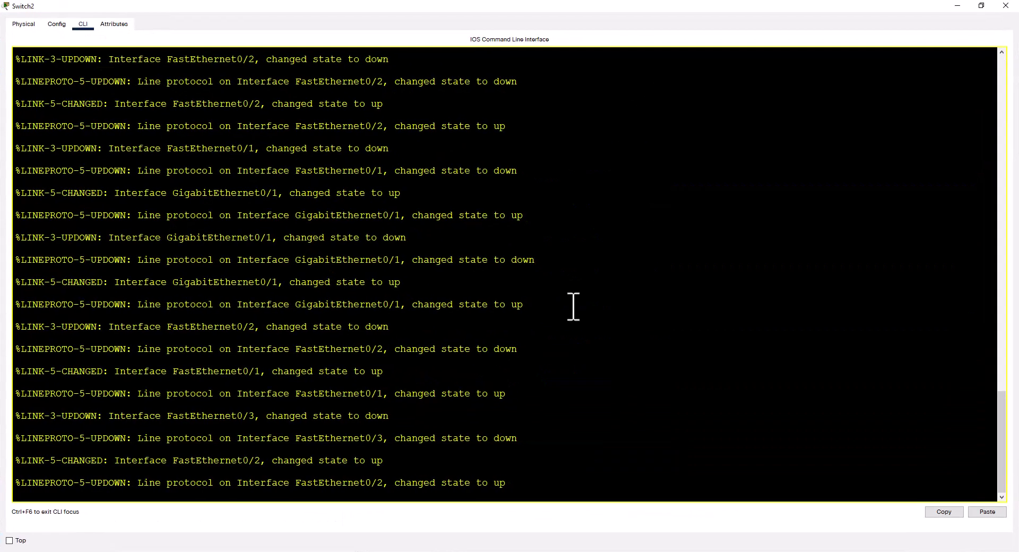
key("Return")
key("Return")
key("Return")
type("en")
key("Return")
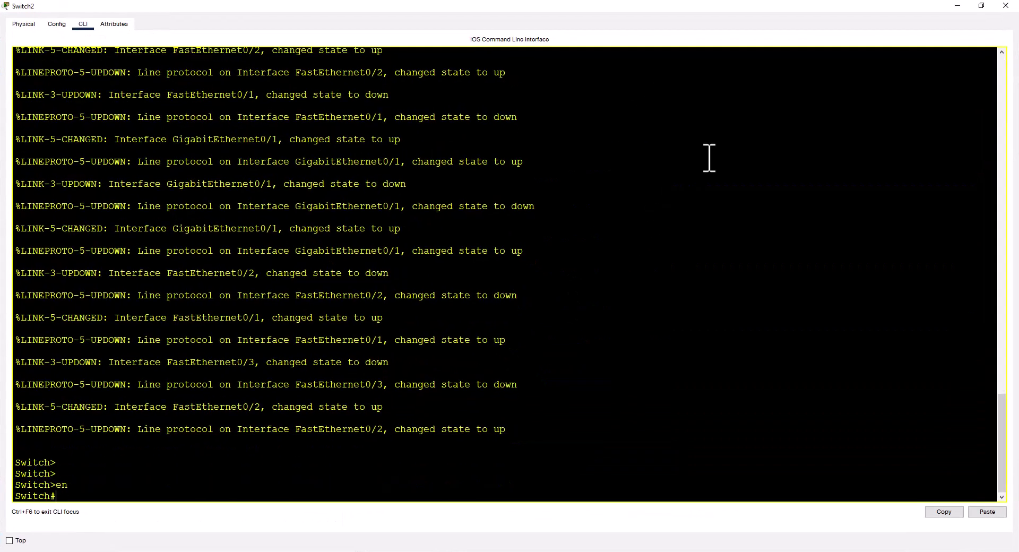
left_click(1006, 5)
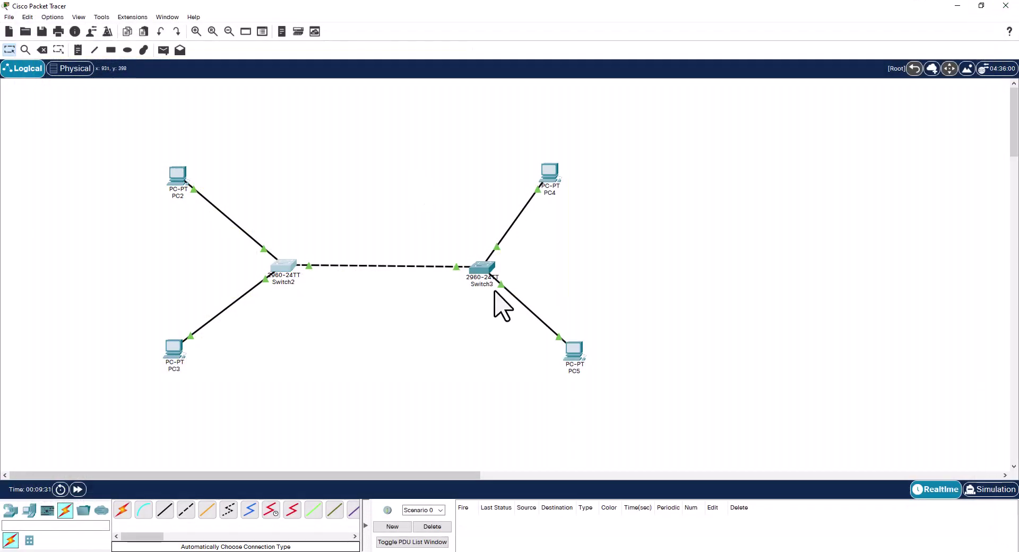
Step: Enter privileged EXEC mode with "en" in the Switch3 command line, and close the device window
left_click(481, 268)
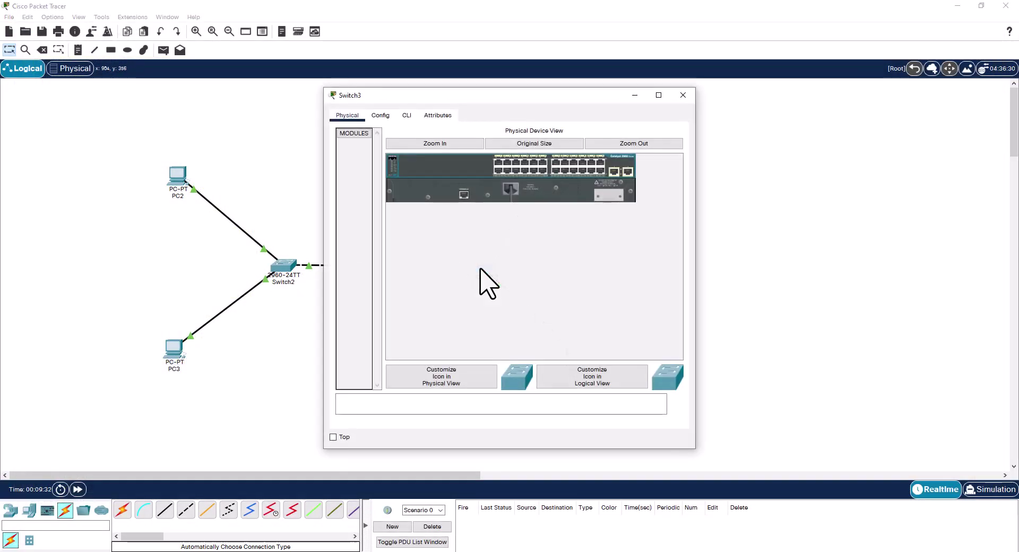
left_click(406, 115)
double_click(627, 95)
key("Return")
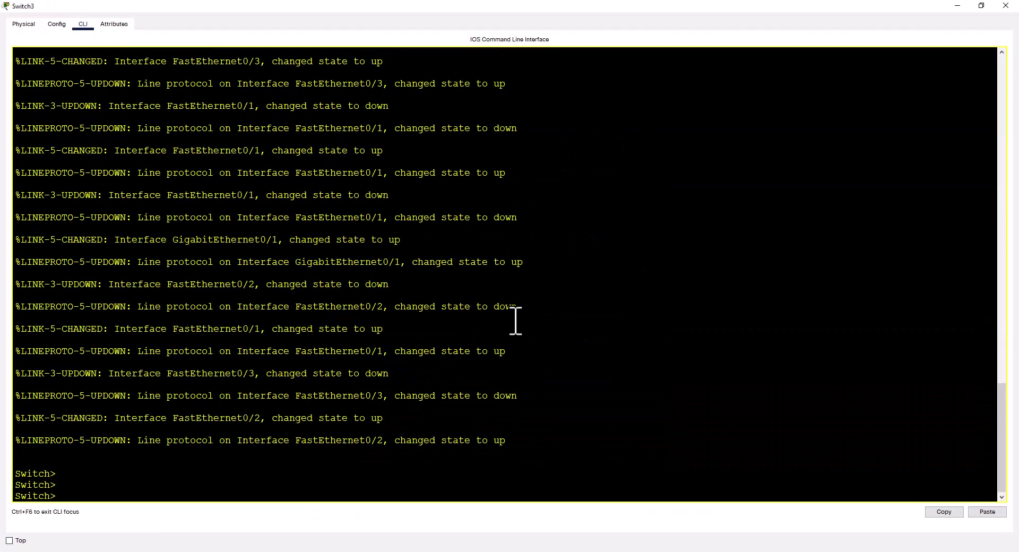
type("en")
key("Return")
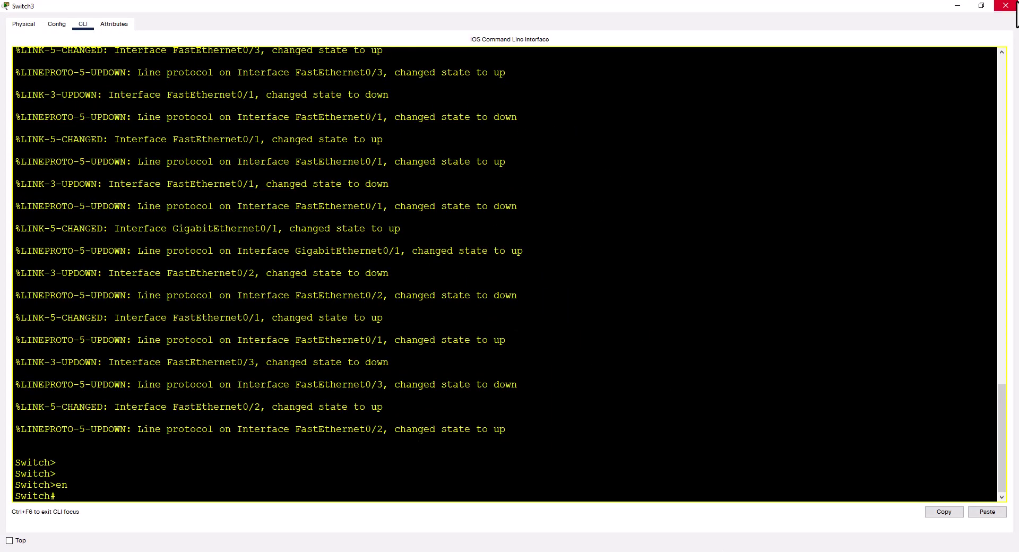
left_click(1006, 6)
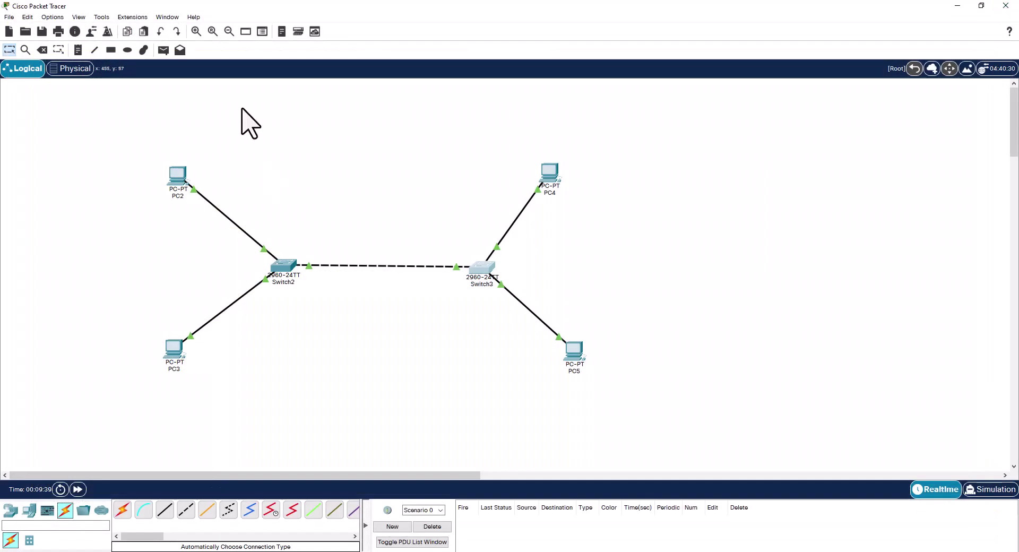
Step: Open the command prompt on PC2, enter a ping command, and close the PC window
left_click(181, 184)
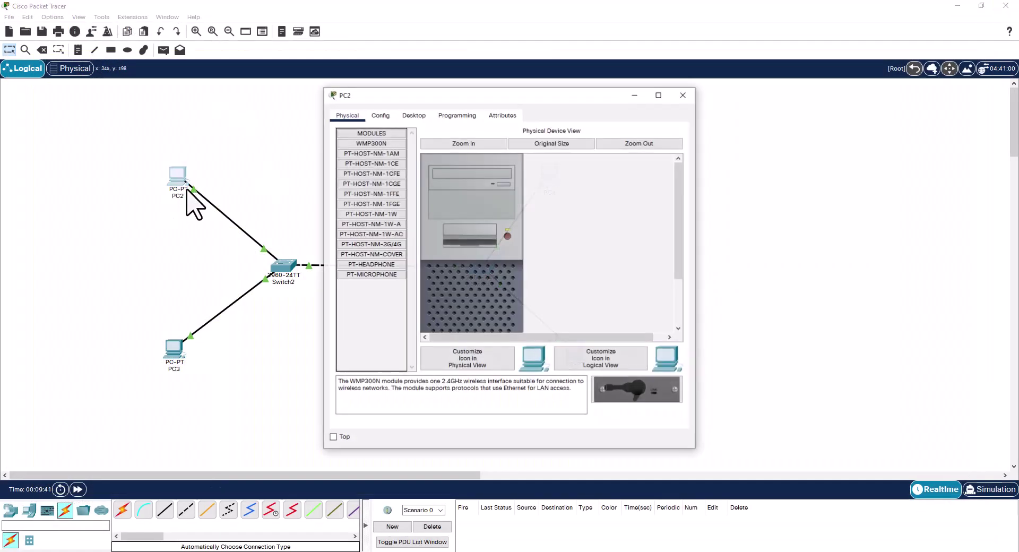
left_click(415, 116)
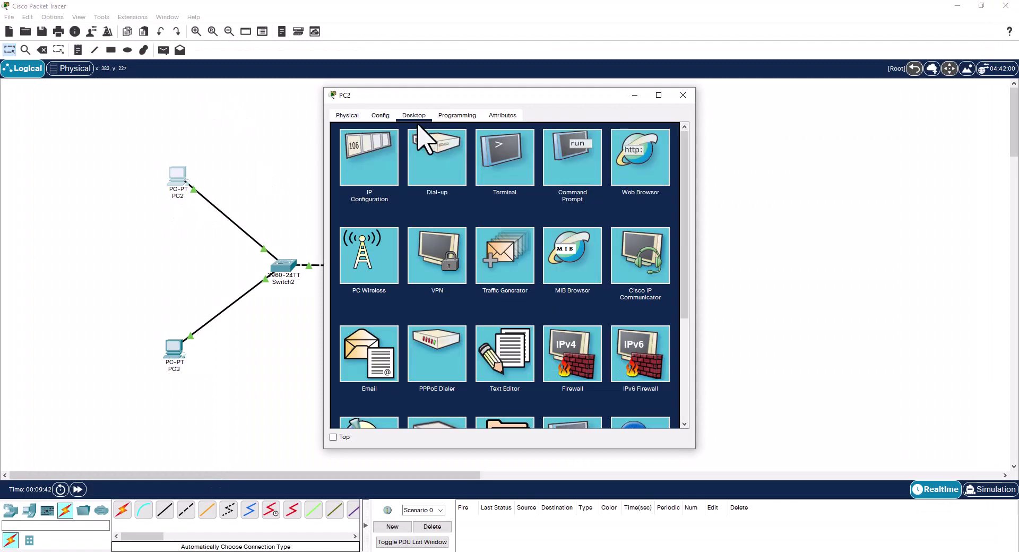
left_click(574, 156)
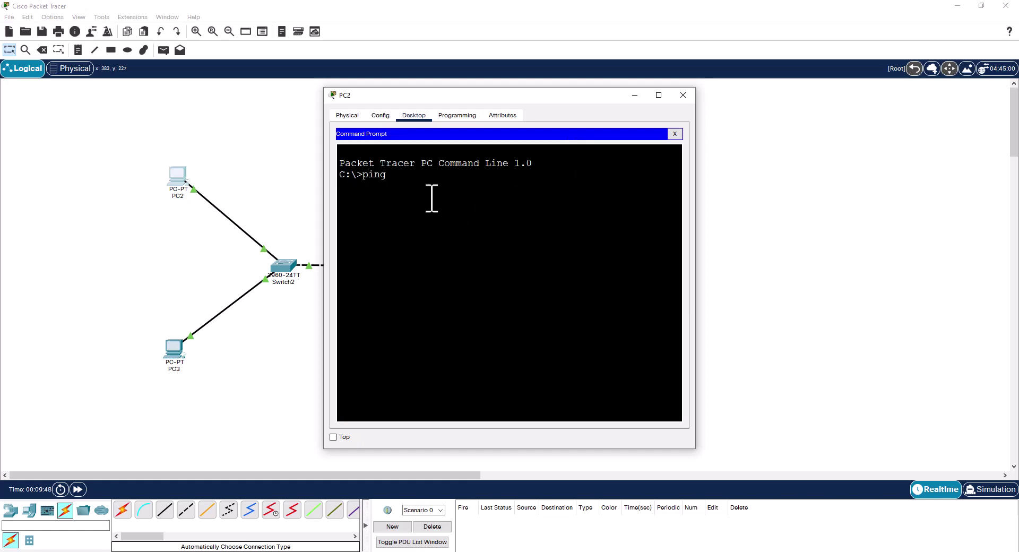
left_click(683, 95)
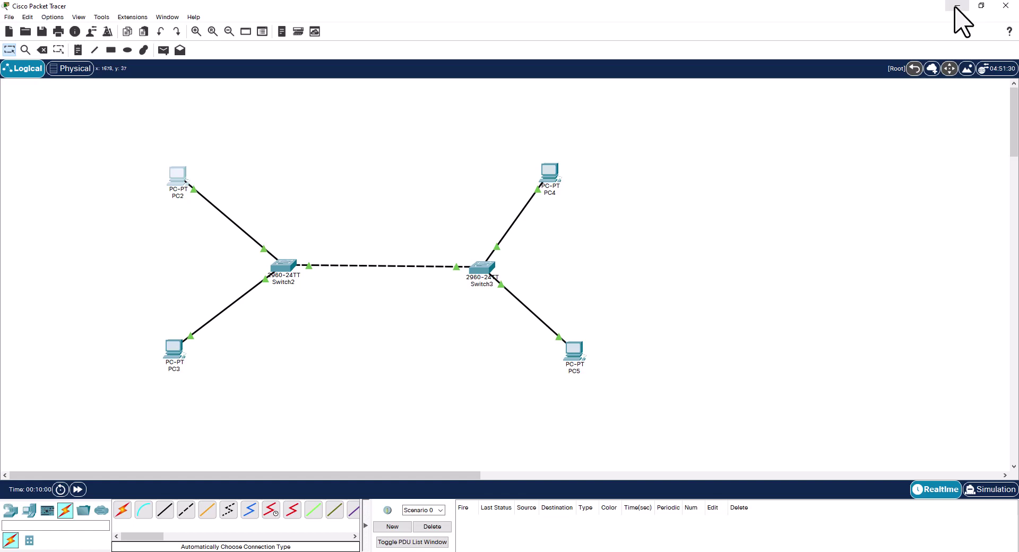
left_click_drag(288, 224, 490, 354)
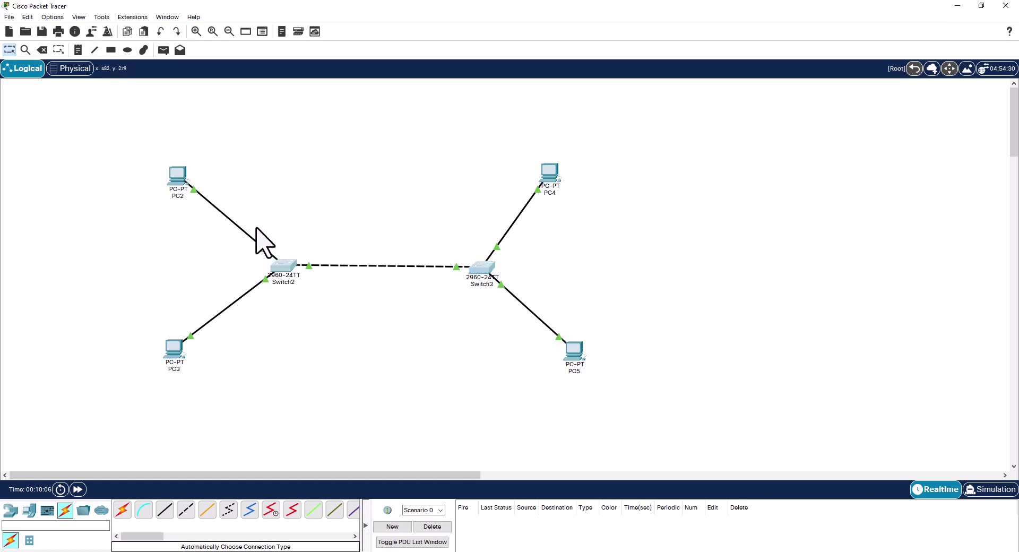
Step: Minimize Packet Tracer and switch to the Cisco Modeling Labs workbench in the browser
left_click_drag(256, 228, 515, 296)
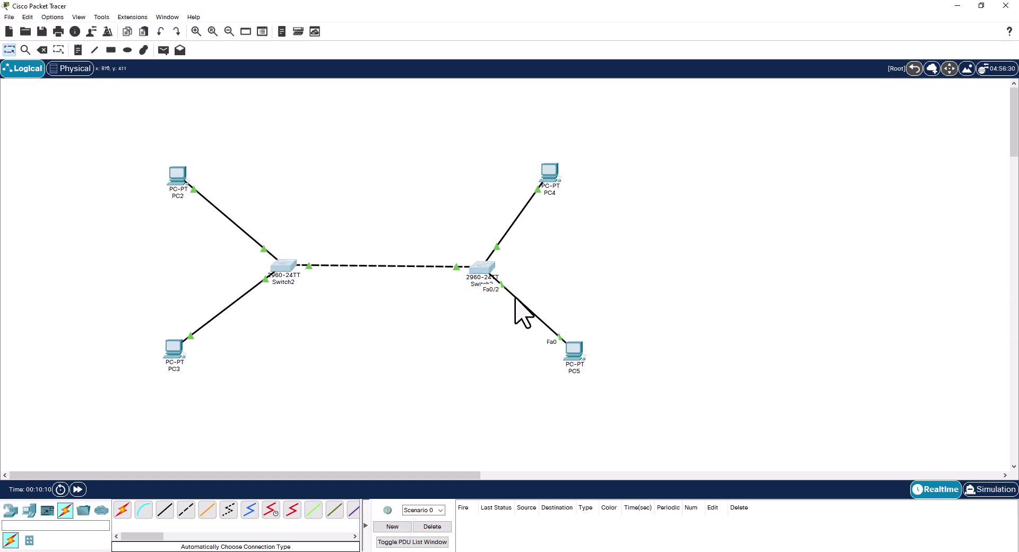
left_click(959, 5)
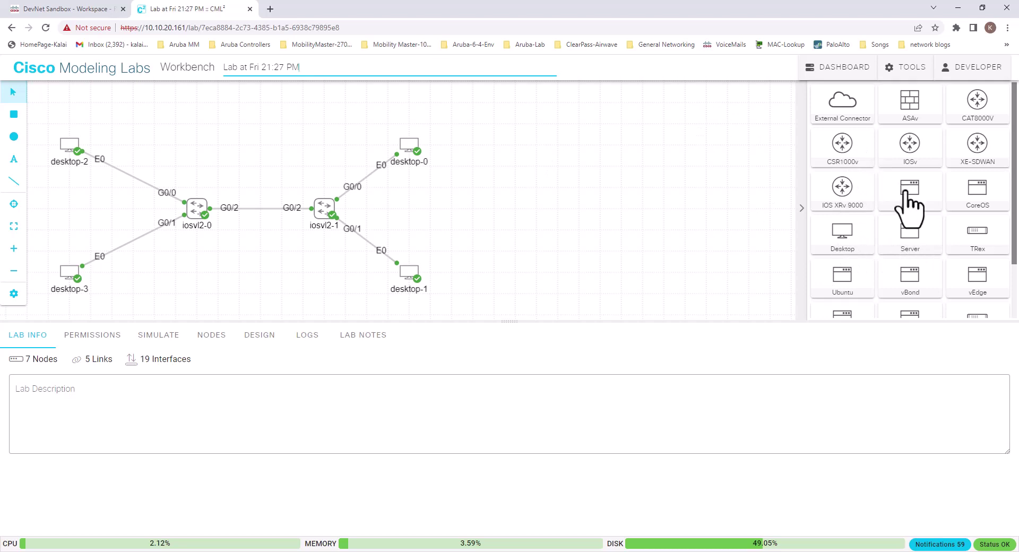
Step: Add two NX-OS 9000 switches side by side, with two Desktop nodes around each, beside the existing IOSvL2 topology
left_click_drag(910, 151, 538, 209)
scroll(910, 260, "down", 2)
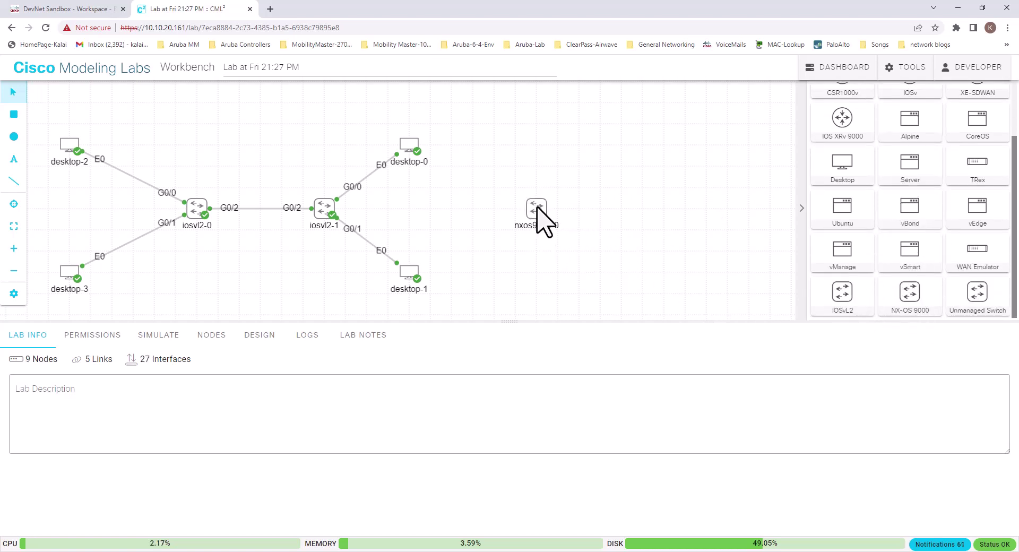
left_click_drag(910, 295, 689, 212)
scroll(865, 156, "up", 2)
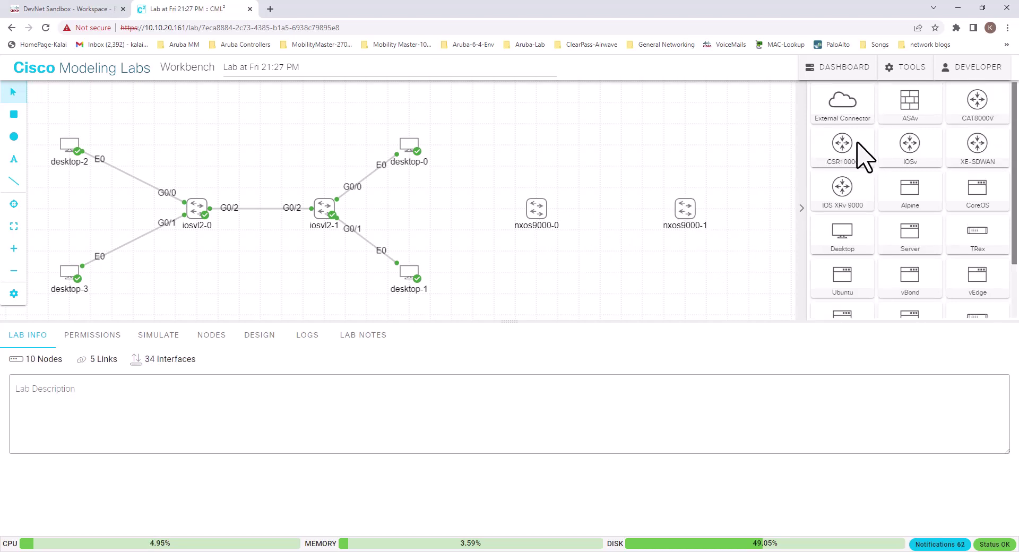
scroll(894, 170, "down", 2)
left_click_drag(854, 169, 764, 291)
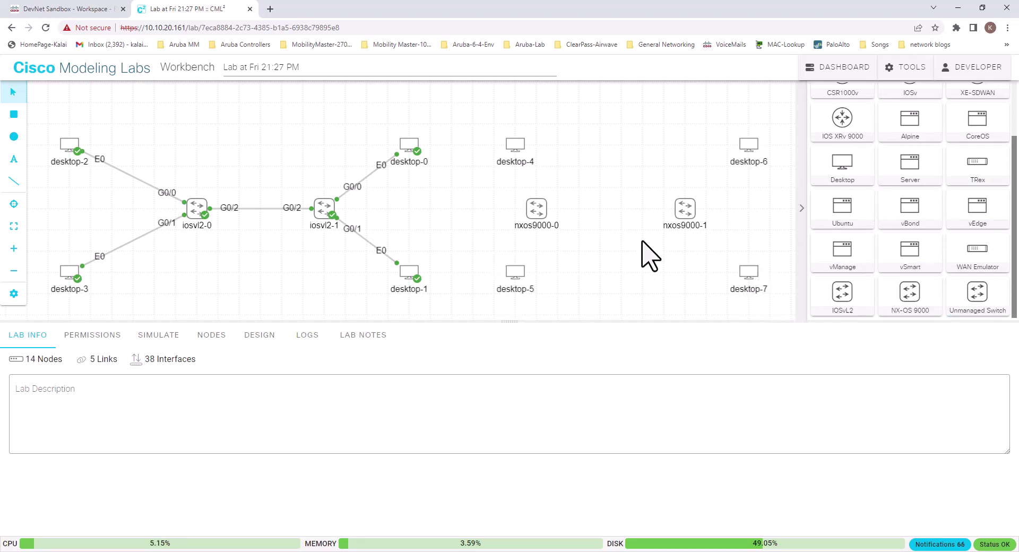
Step: Create a link from desktop-4 eth0 to Eth1/1 on nxos9000-0
right_click(516, 150)
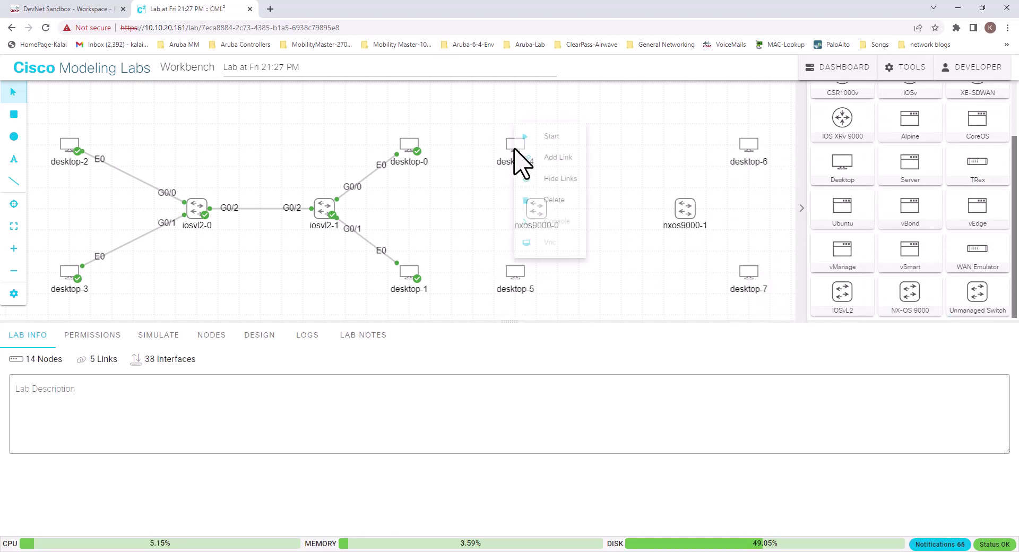
left_click(556, 160)
left_click(536, 210)
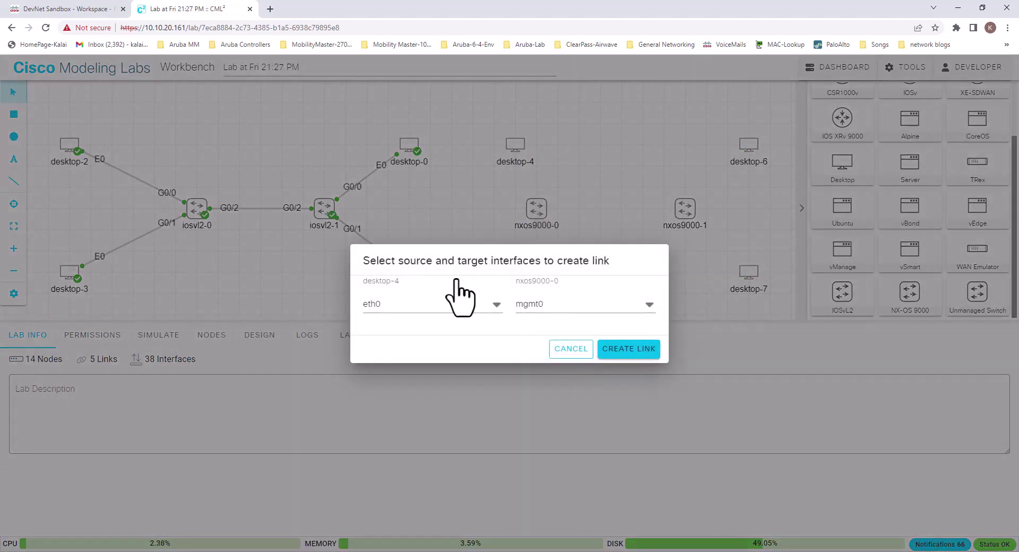
left_click(533, 306)
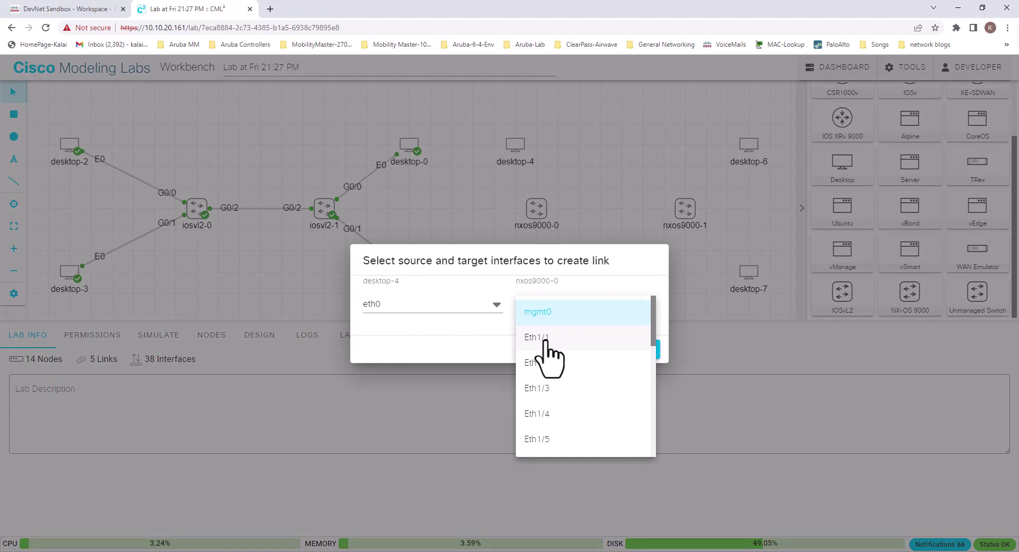
left_click(547, 337)
left_click(597, 350)
Step: Create a link from desktop-5 eth0 to Eth1/2 on nxos9000-0
right_click(517, 268)
left_click(557, 280)
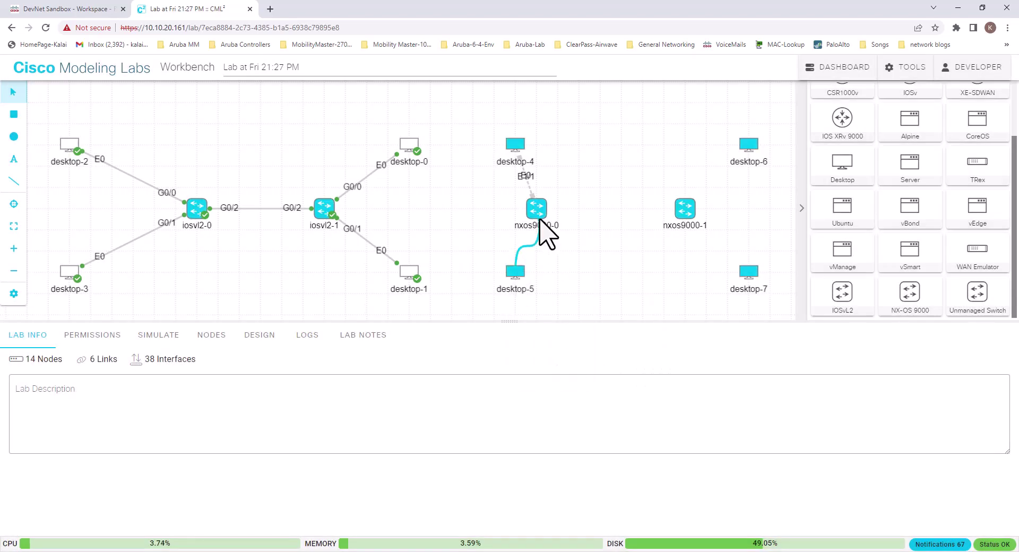
left_click(538, 211)
left_click(563, 307)
left_click(571, 363)
left_click(615, 349)
Step: Create a link from desktop-6 eth0 to Eth1/1 on nxos9000-1
right_click(750, 153)
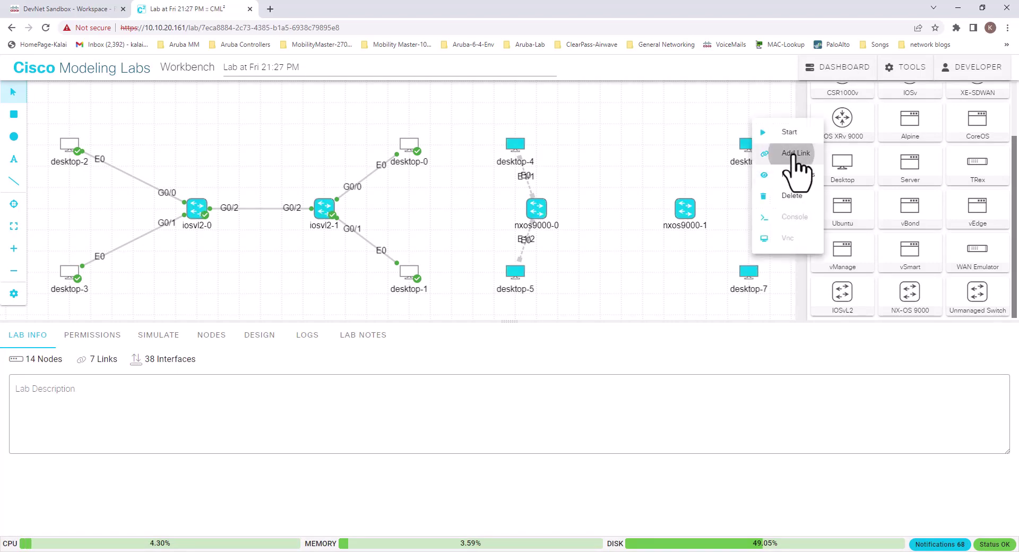
left_click(791, 219)
left_click(685, 210)
left_click(552, 336)
left_click(629, 349)
Step: Create a link from desktop-7 eth0 to Eth1/2 on nxos9000-1
right_click(749, 272)
left_click(789, 283)
left_click(685, 210)
left_click(649, 304)
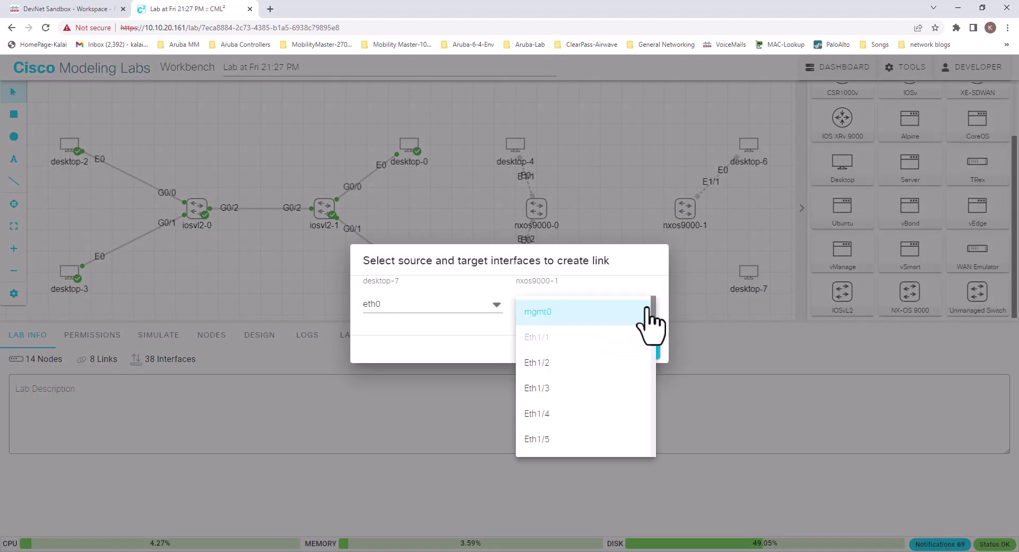
left_click(563, 364)
left_click(629, 349)
Step: Link the two NX-OS switches by connecting Eth1/64 on nxos9000-0 to Eth1/64 on nxos9000-1
right_click(542, 207)
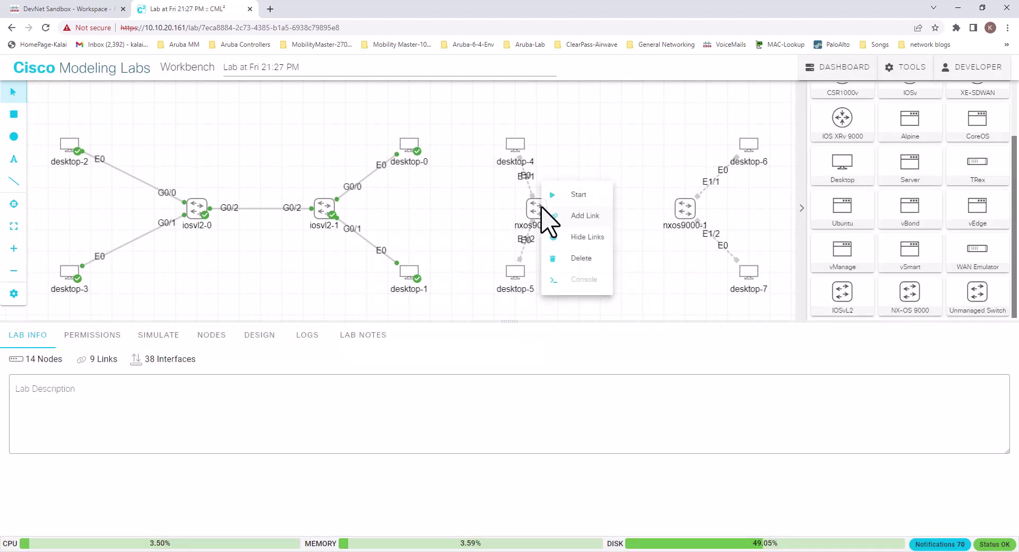
left_click(585, 217)
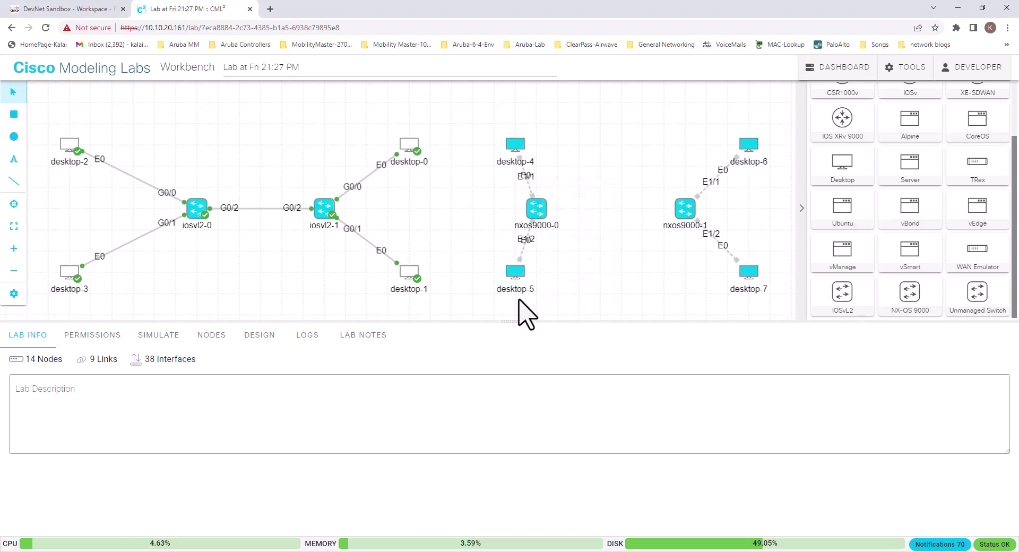
left_click(685, 209)
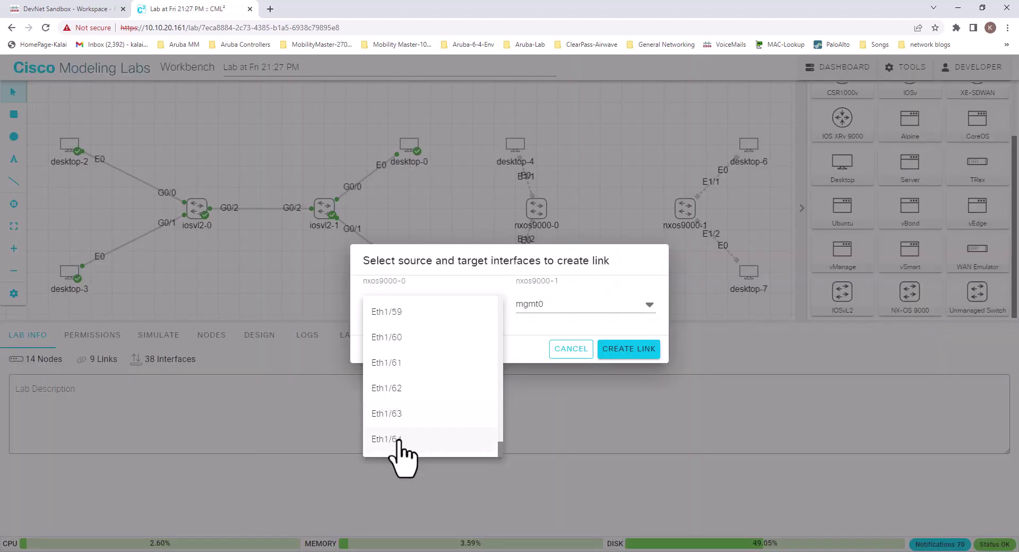
left_click(398, 439)
left_click(645, 348)
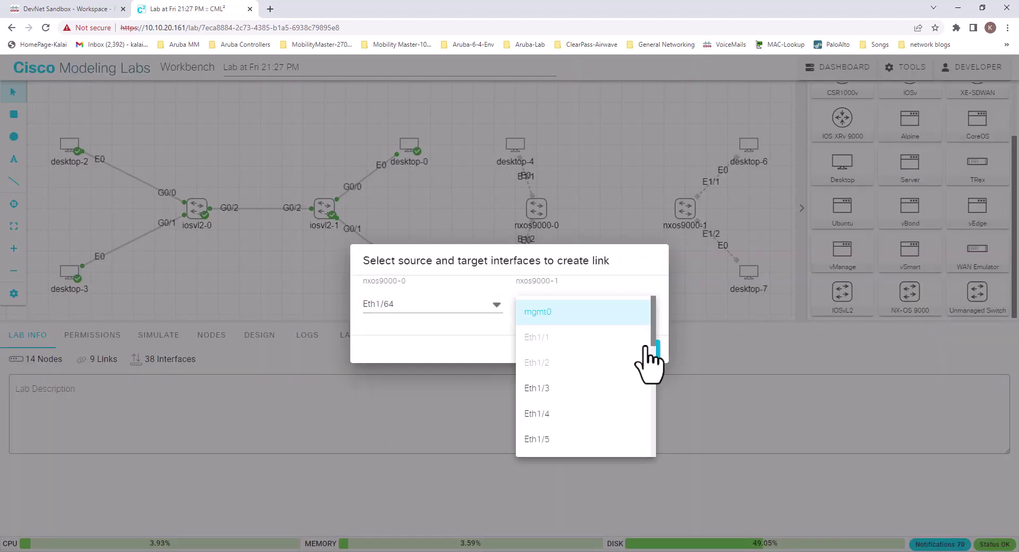
left_click_drag(653, 341, 651, 456)
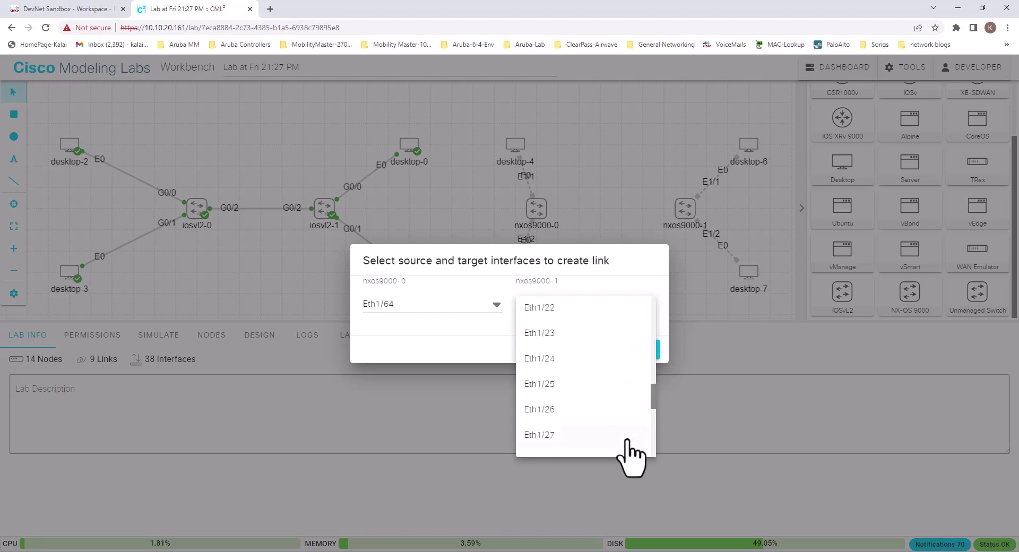
scroll(547, 430, "down", 10)
left_click(544, 435)
left_click(632, 349)
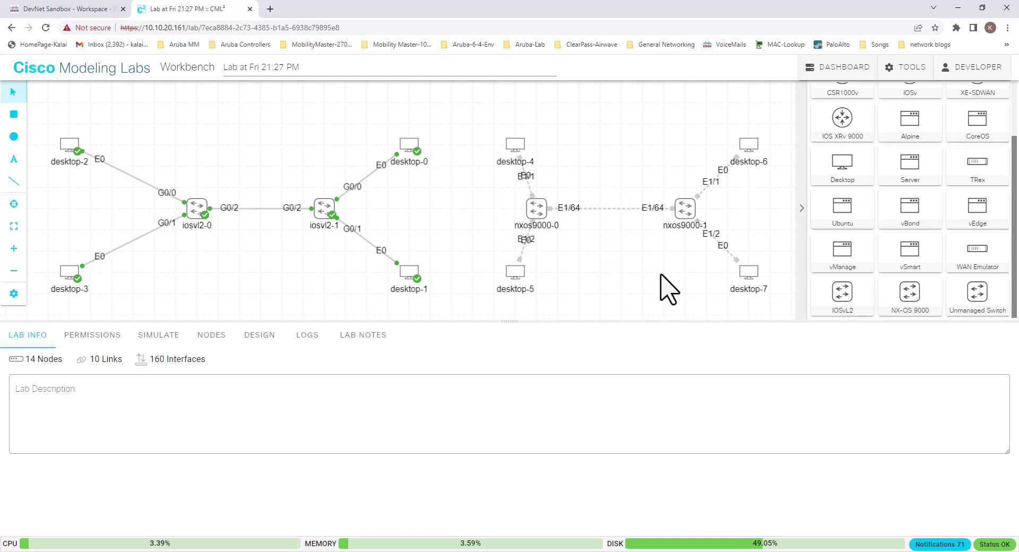
Step: Start desktop-4, nxos9000-0 and desktop-5
right_click(519, 155)
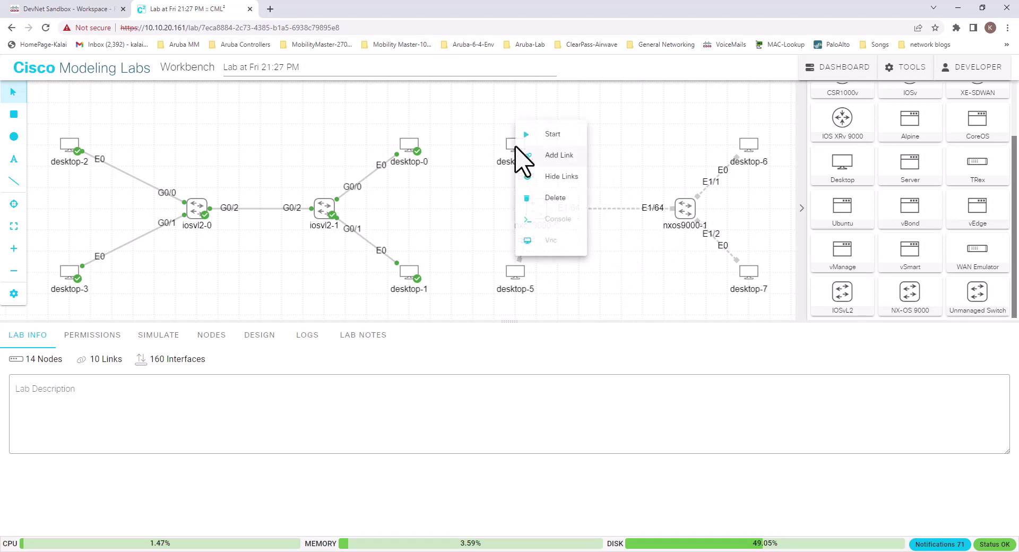
left_click(561, 137)
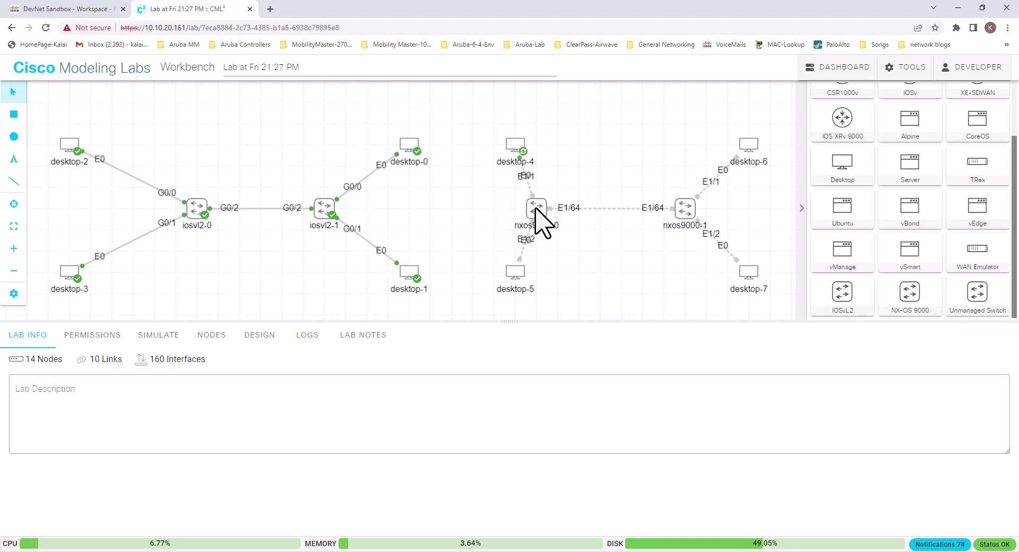
right_click(516, 275)
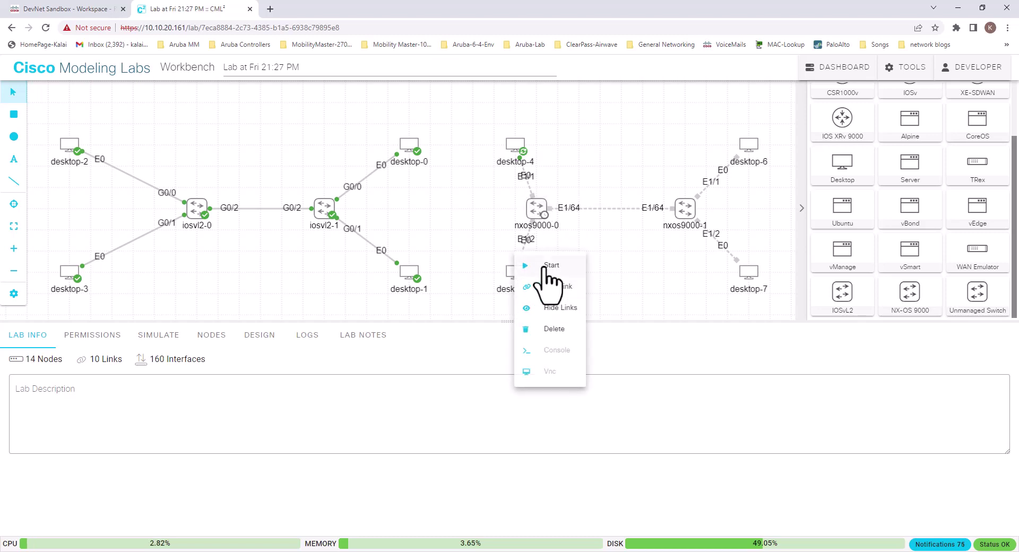
left_click(546, 266)
Step: Start nxos9000-1, desktop-6 and desktop-7, and clear the node selection
left_click(683, 211)
right_click(685, 211)
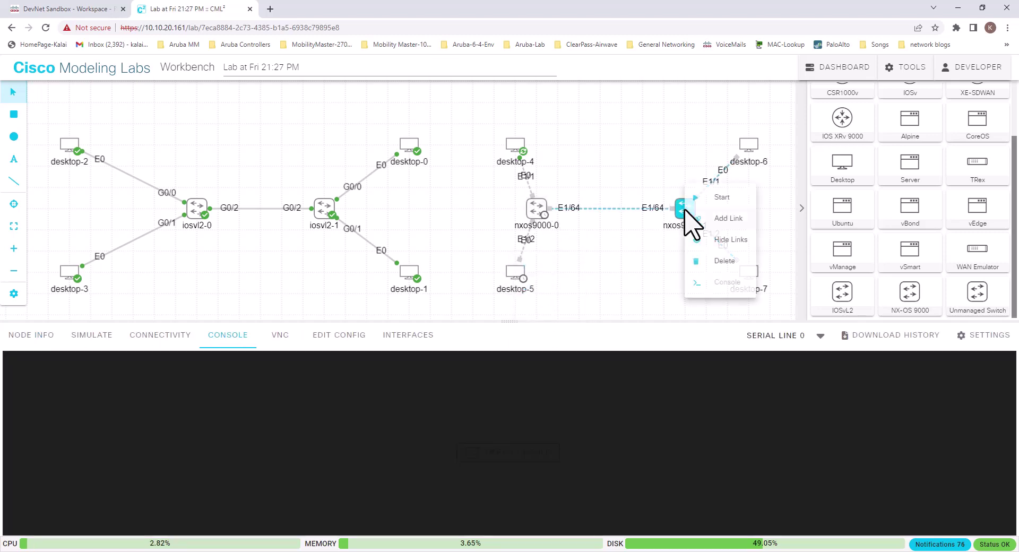
left_click(721, 197)
left_click(751, 157)
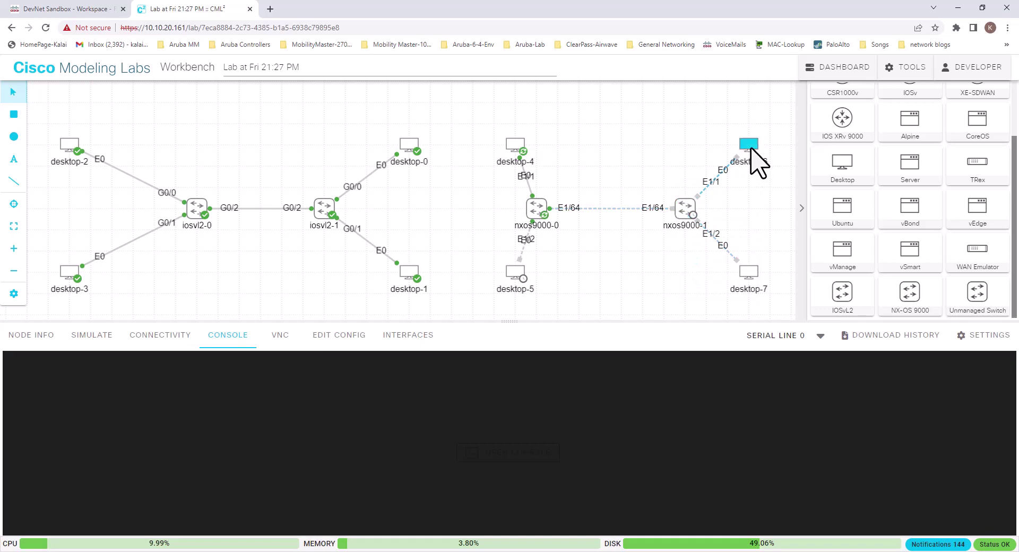
right_click(752, 150)
left_click(787, 137)
left_click(749, 273)
left_click(96, 340)
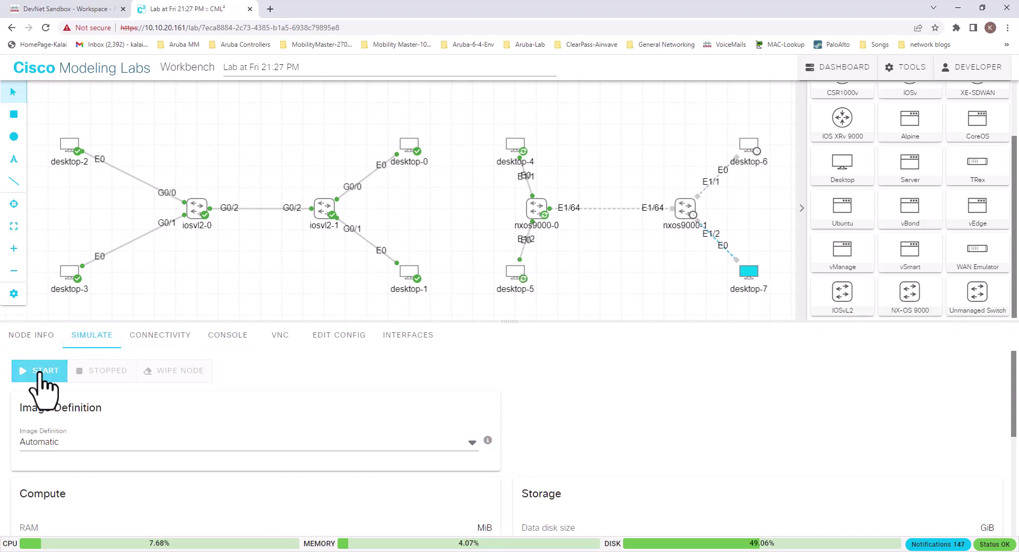
left_click(40, 371)
left_click(659, 270)
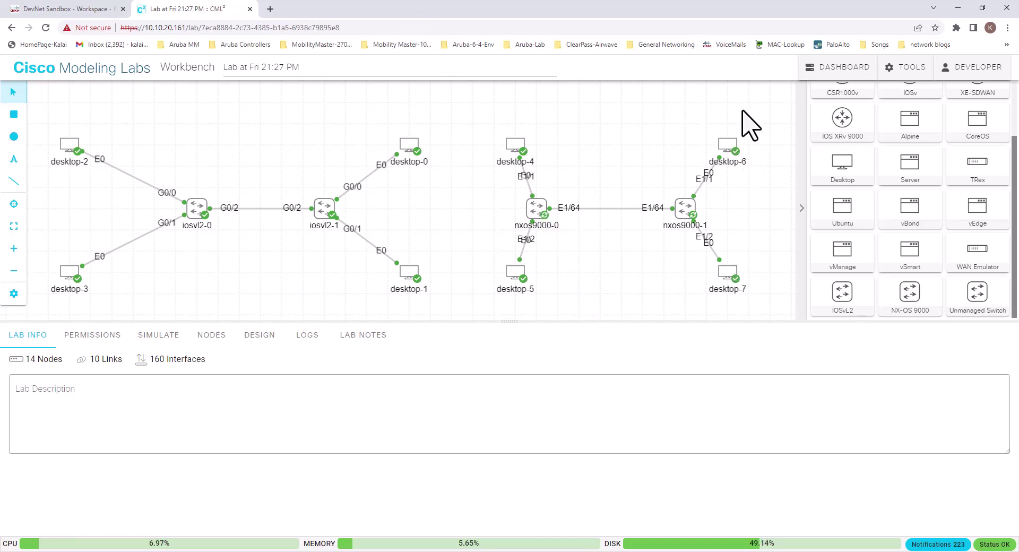
Step: Open the console of the nxos9000-0 switch
left_click(539, 213)
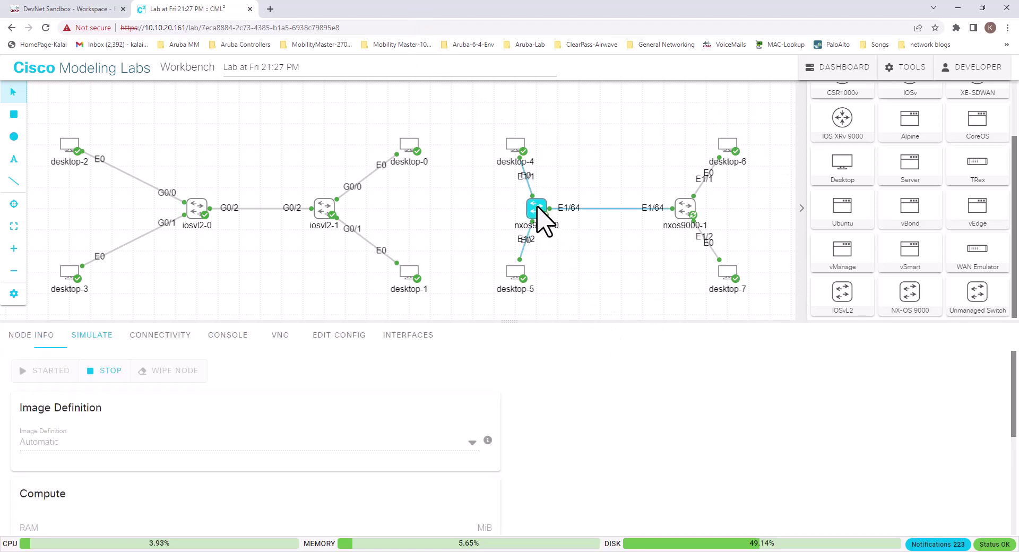
left_click(229, 339)
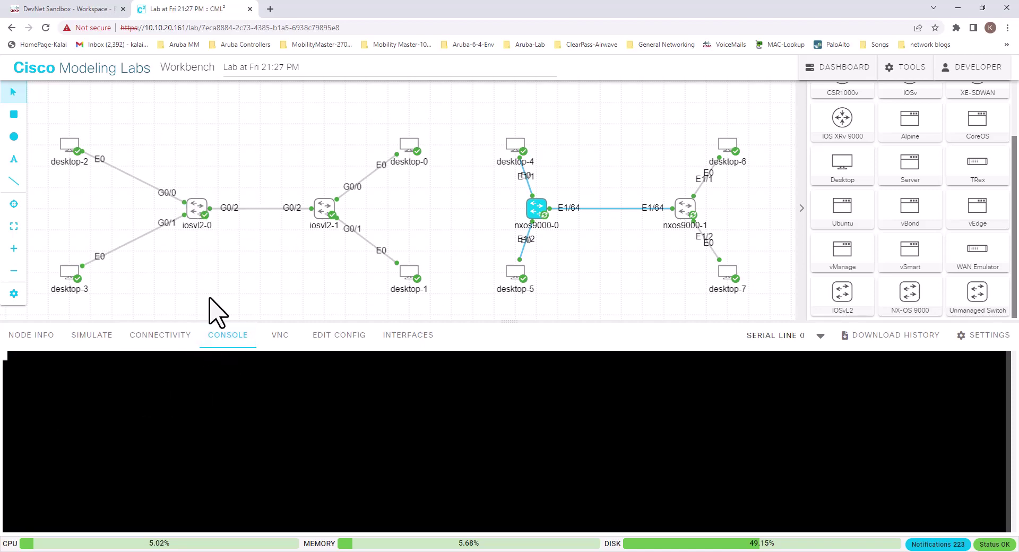
Step: Run "sh version" in the iosvl2-0 console, look over the software details, and quit the paged output
type("ersion")
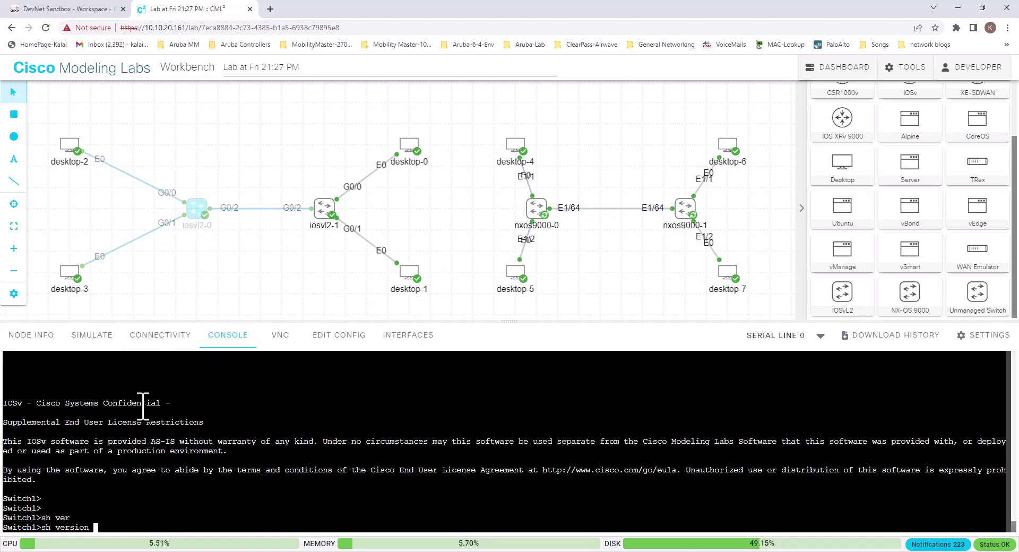
key("Return")
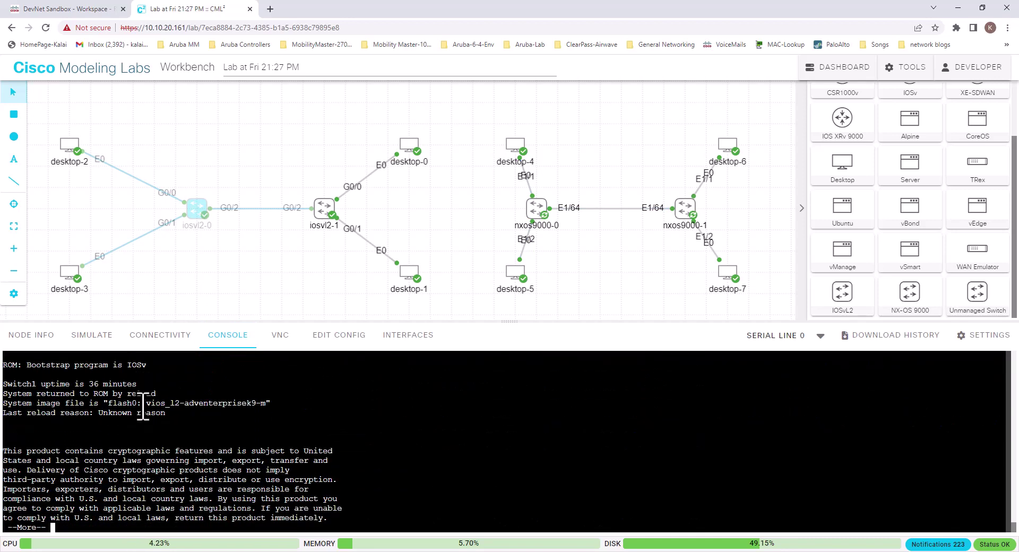
scroll(211, 397, "up", 4)
key("q")
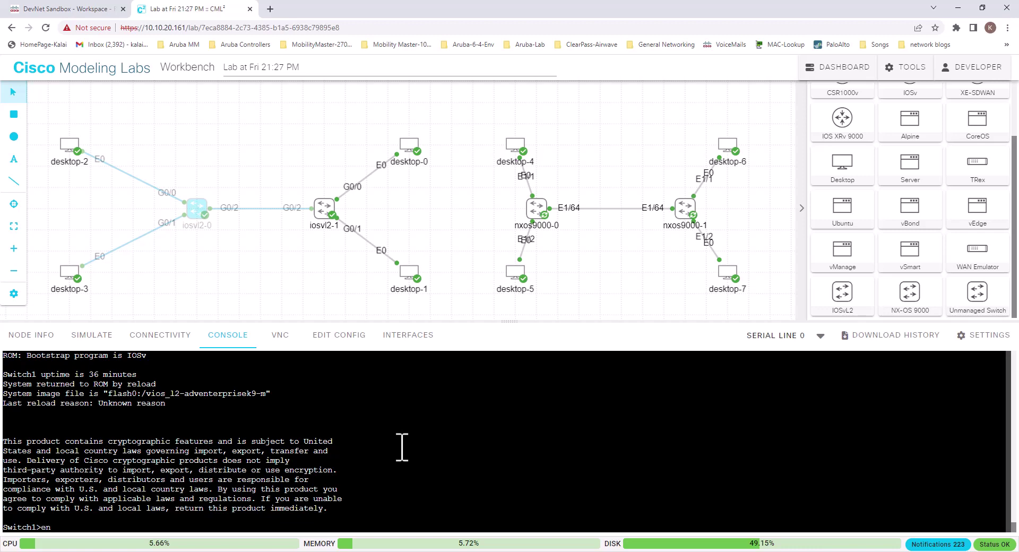
Step: Enter privileged EXEC mode with "en" and global configuration mode with "conf t" on iosvl2-0
type("en")
key("Return")
key("Return")
key("Return")
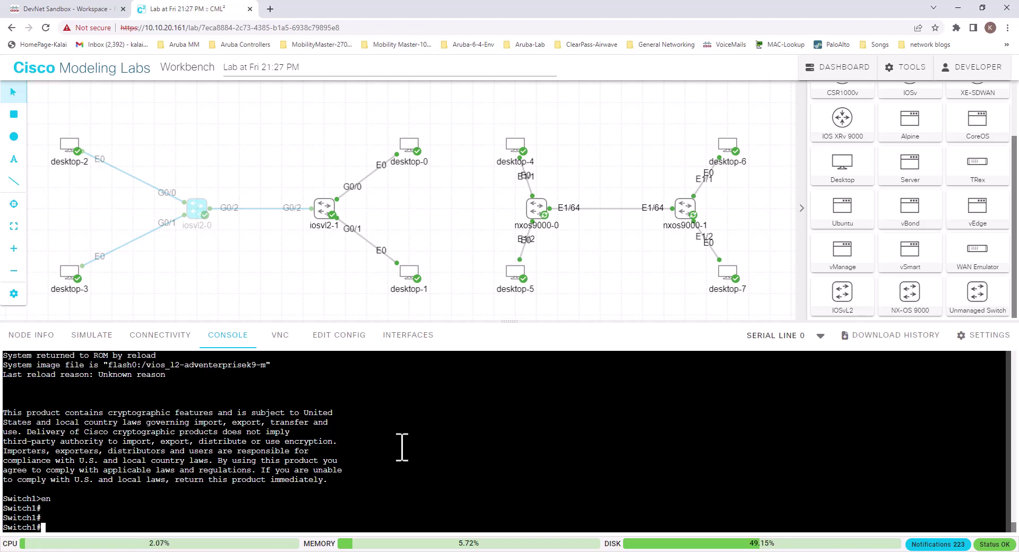
type("conf t")
key("Return")
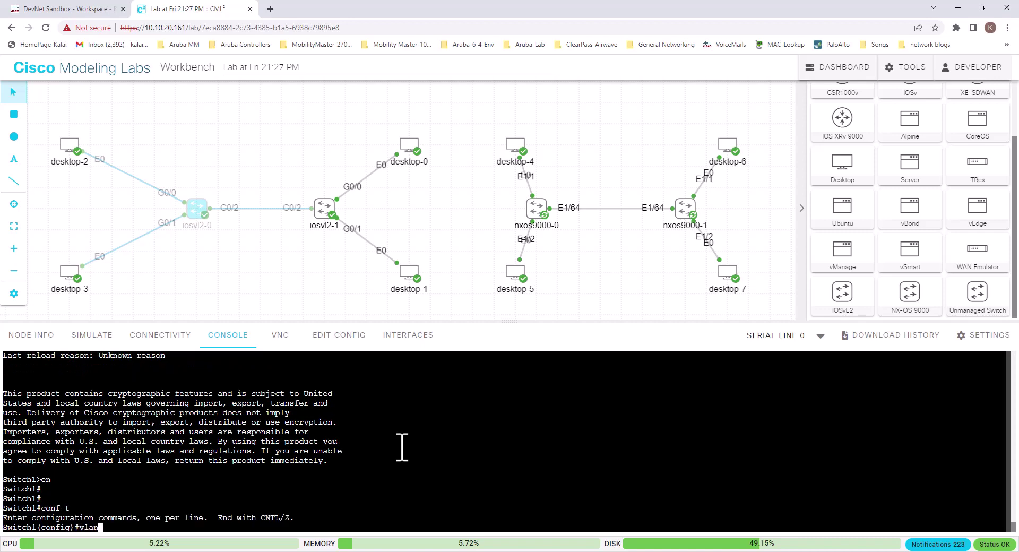
Step: Create VLAN 10 on iosvl2-0 and name it Sales
type("vlan 10")
key("Return")
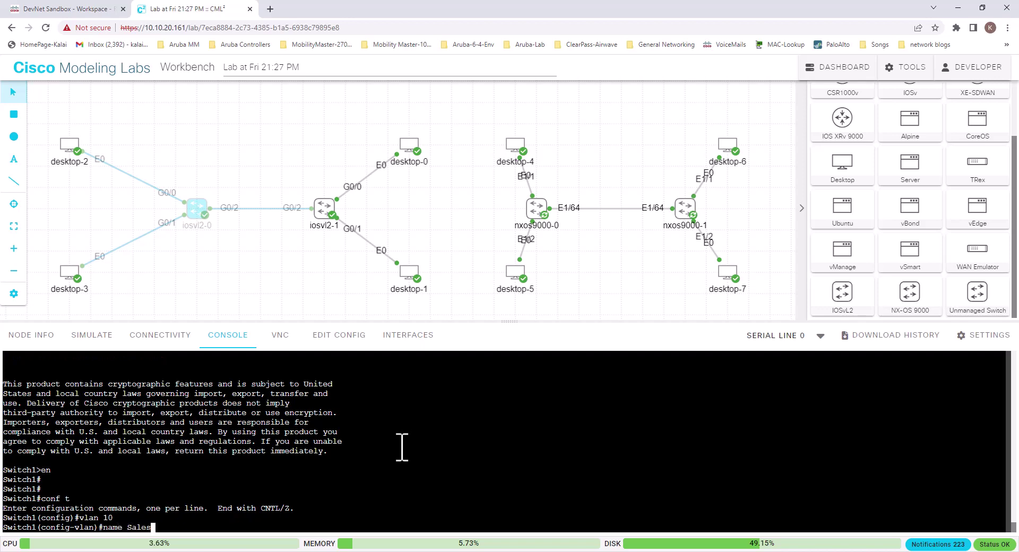
type("name Sales")
key("Return")
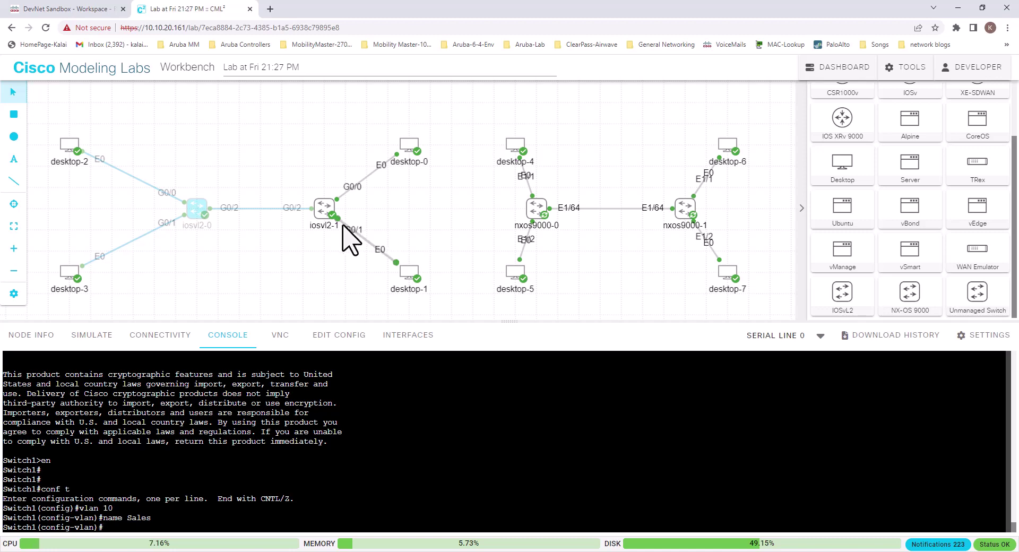
Step: In the iosvl2-1 console, set the hostname to Switch2, then create VLAN 10 and name it Sales
left_click(317, 208)
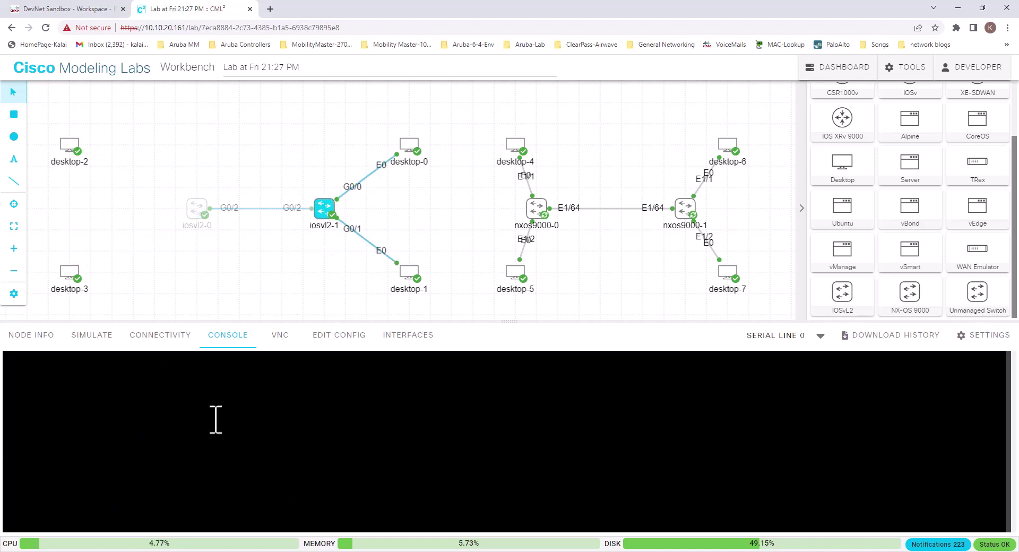
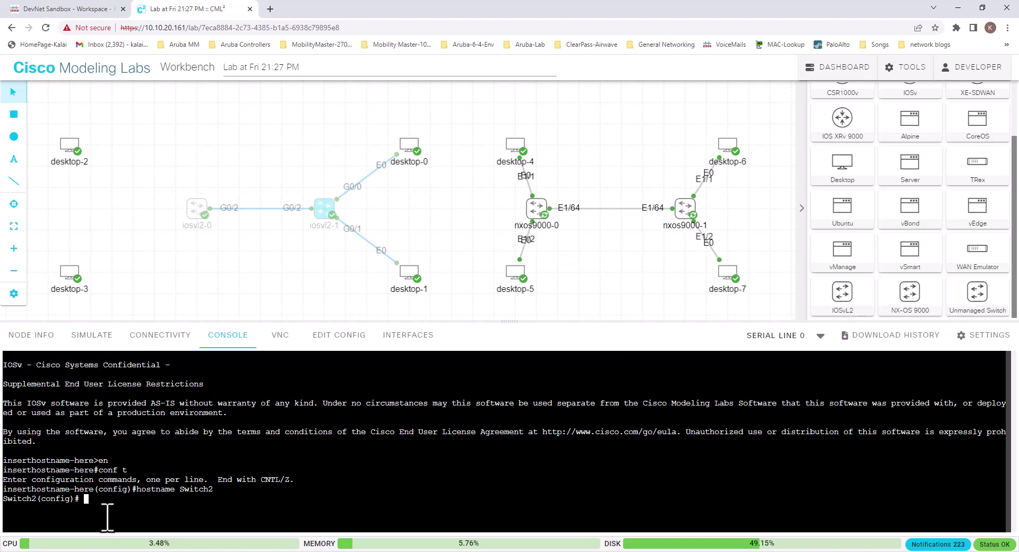
type("10")
key("Return")
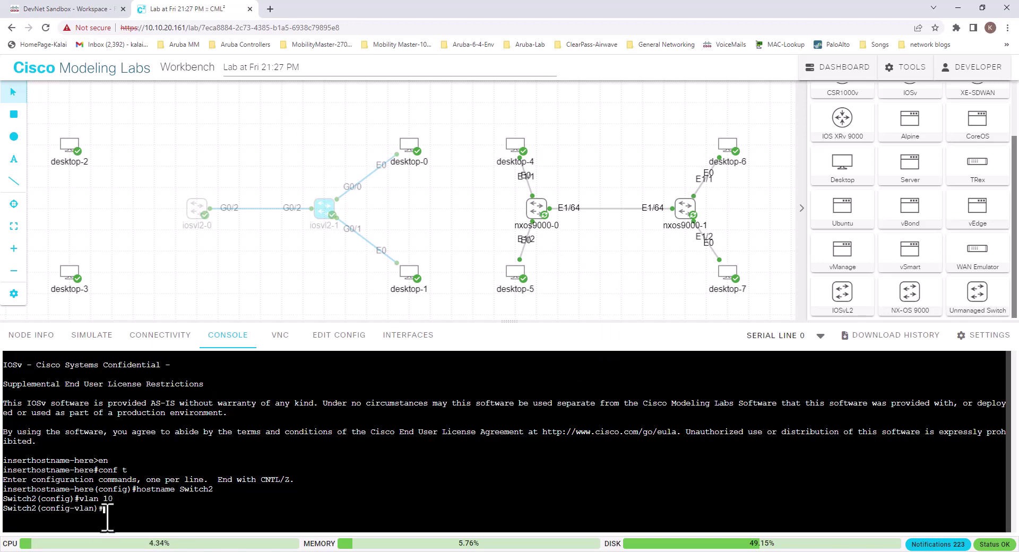
type("name Sales")
key("Return")
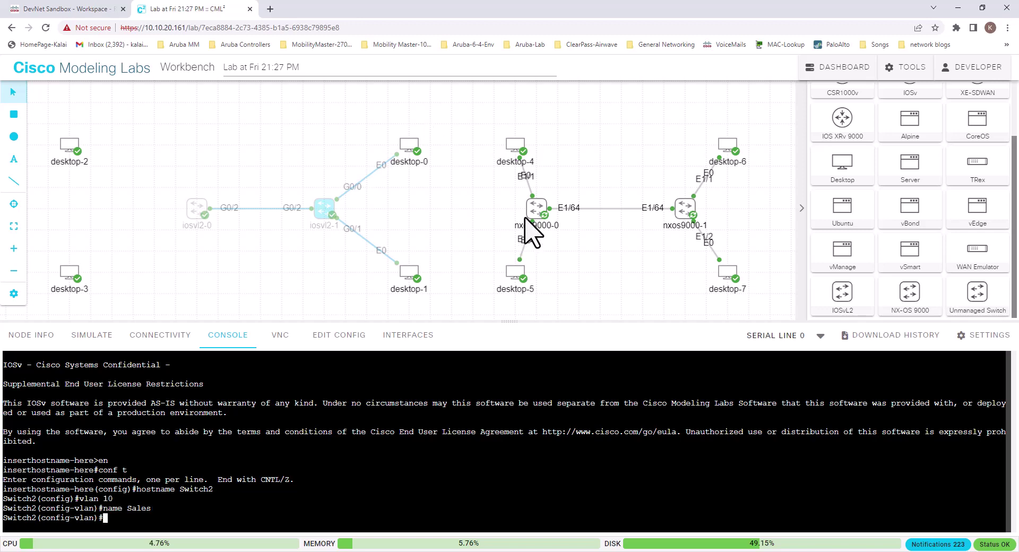
Step: Check the consoles of nxos9000-0 and nxos9000-1 one after the other
left_click(495, 205)
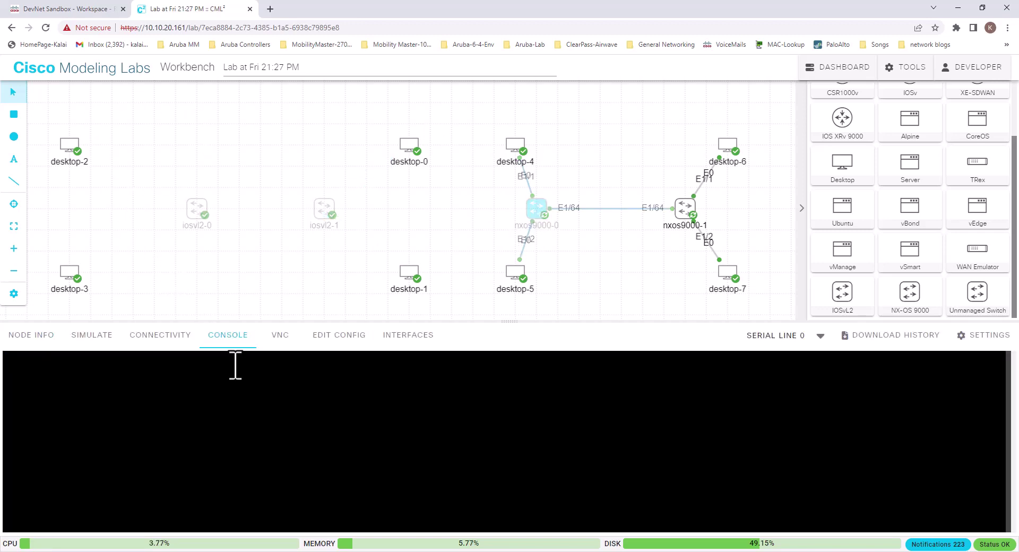
left_click(689, 215)
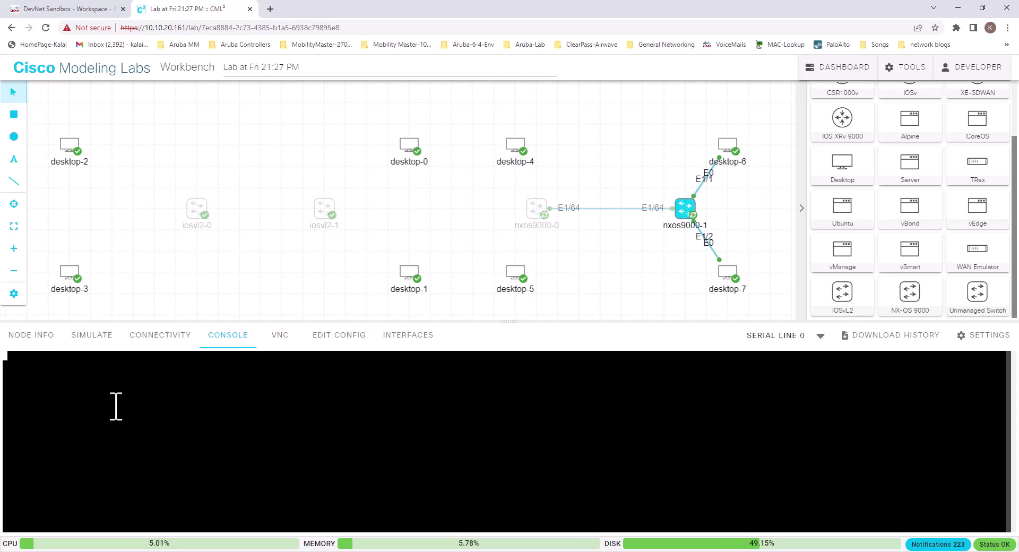
Step: Open the VNC login screen of desktop-2 and choose the "Other..." account for signing in
left_click(72, 146)
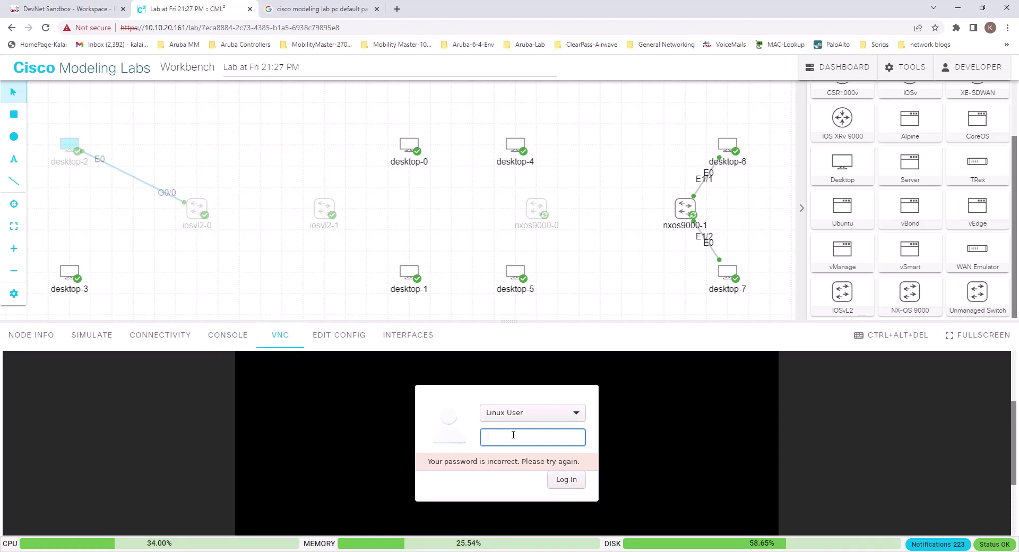
left_click(510, 414)
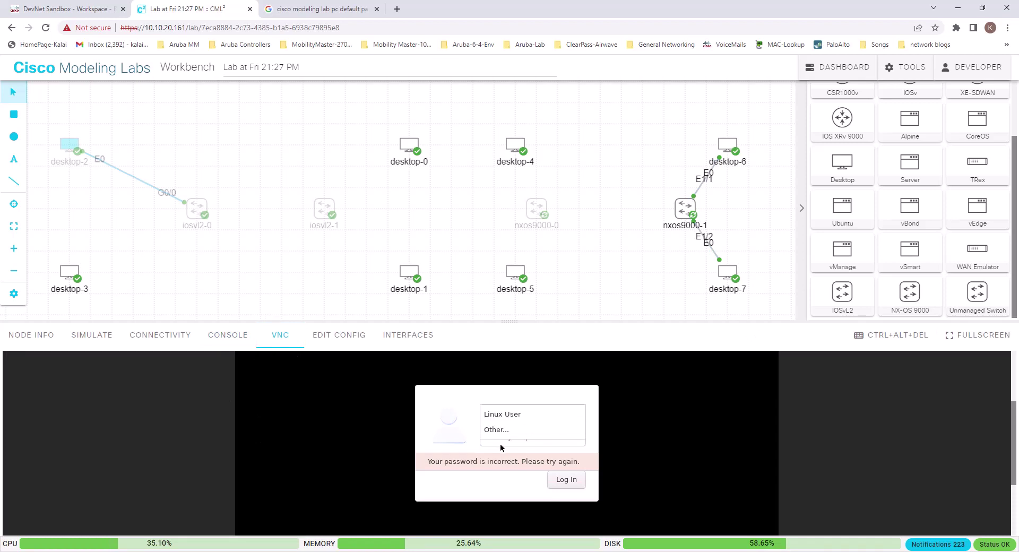
left_click(496, 430)
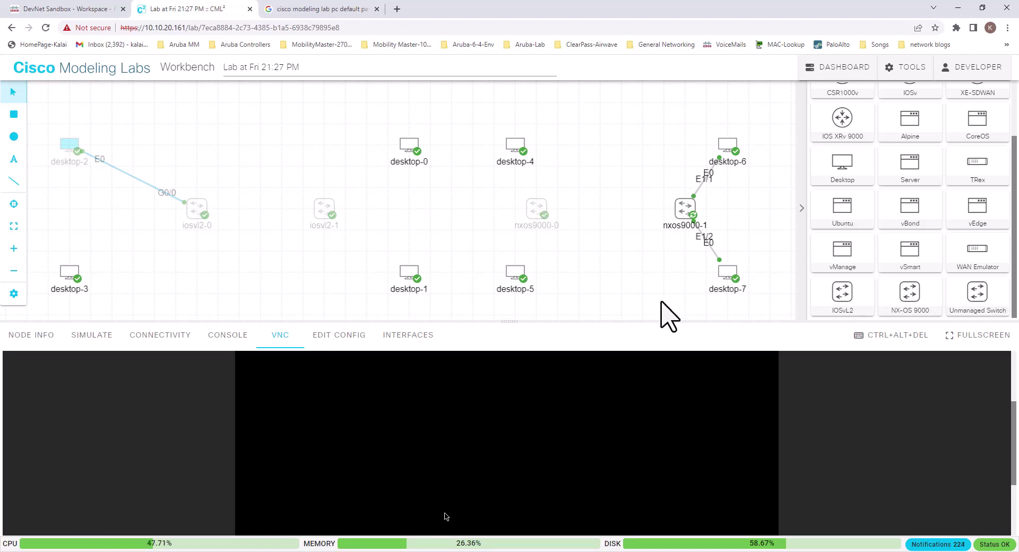
Step: Look up the node login credentials in the DevNet Sandbox instructions and highlight the passage about VNC access
left_click(77, 9)
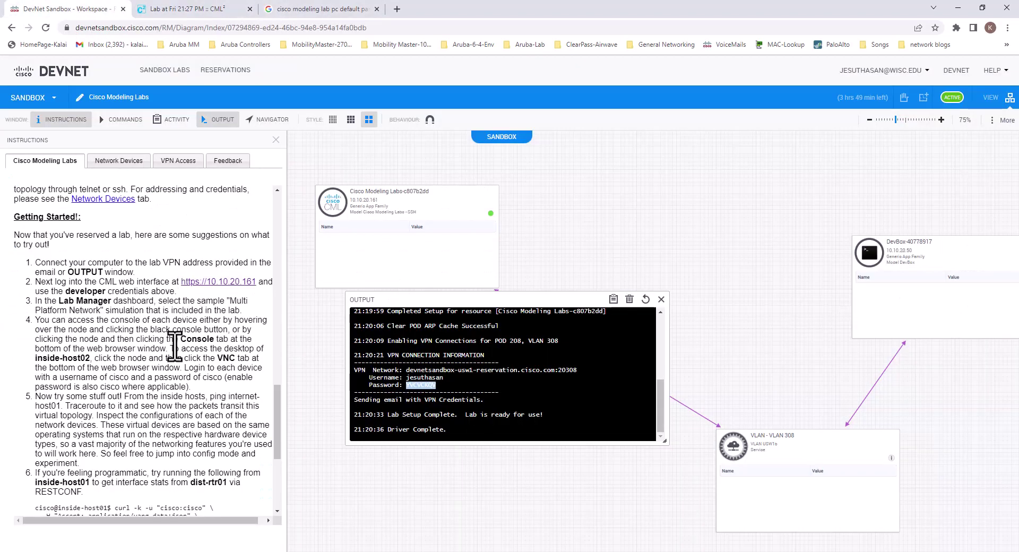
scroll(55, 270, "up", 15)
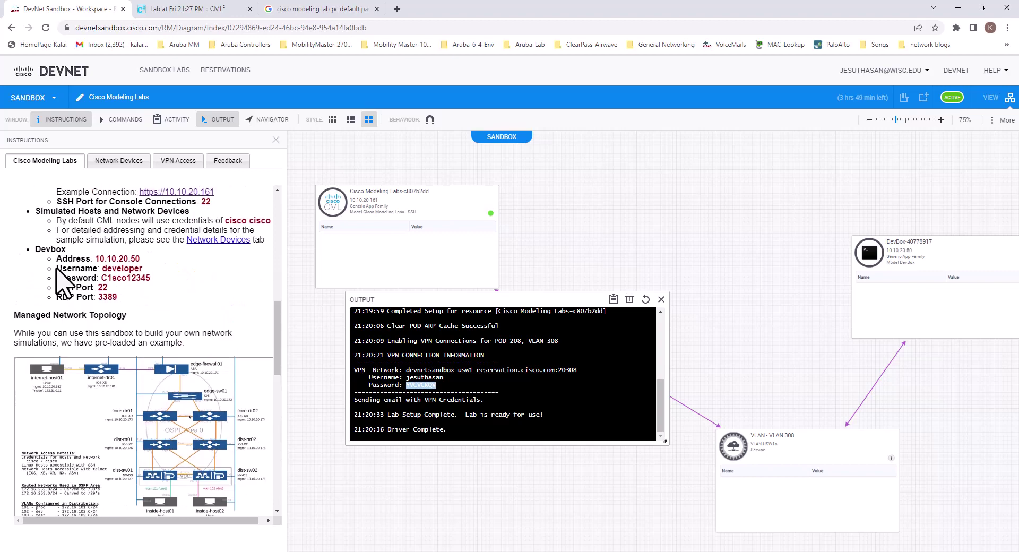
scroll(55, 270, "down", 8)
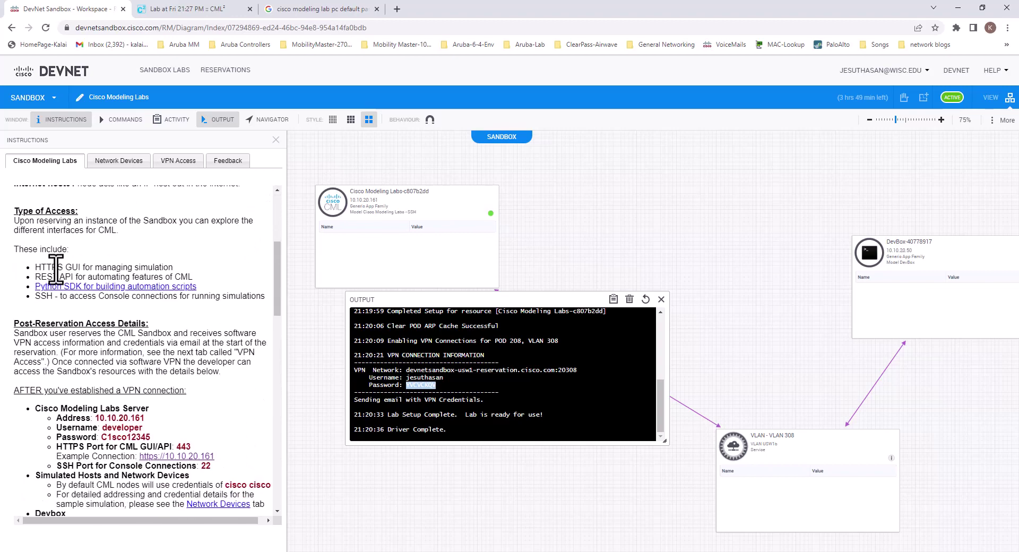
scroll(55, 270, "down", 10)
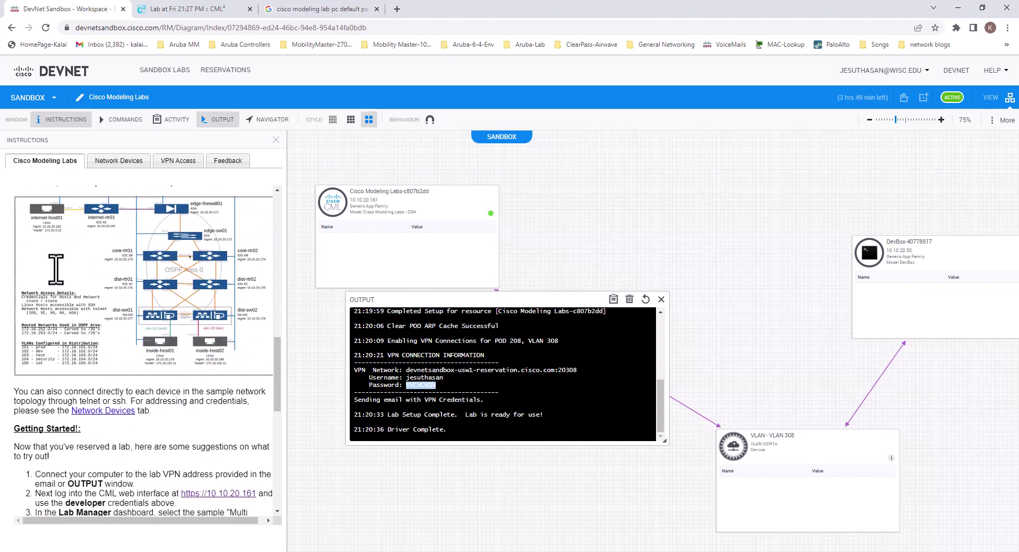
scroll(56, 269, "down", 1)
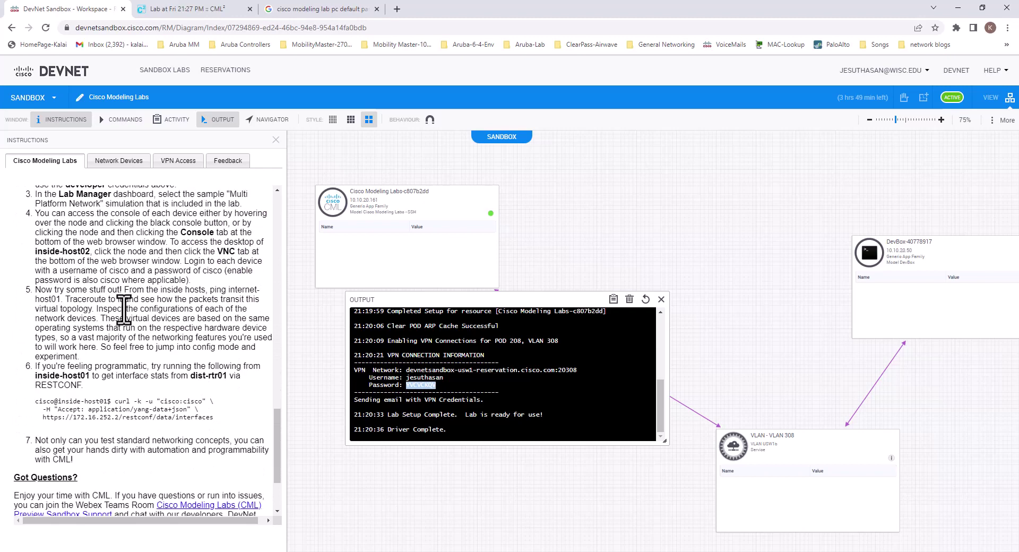
left_click_drag(216, 251, 251, 280)
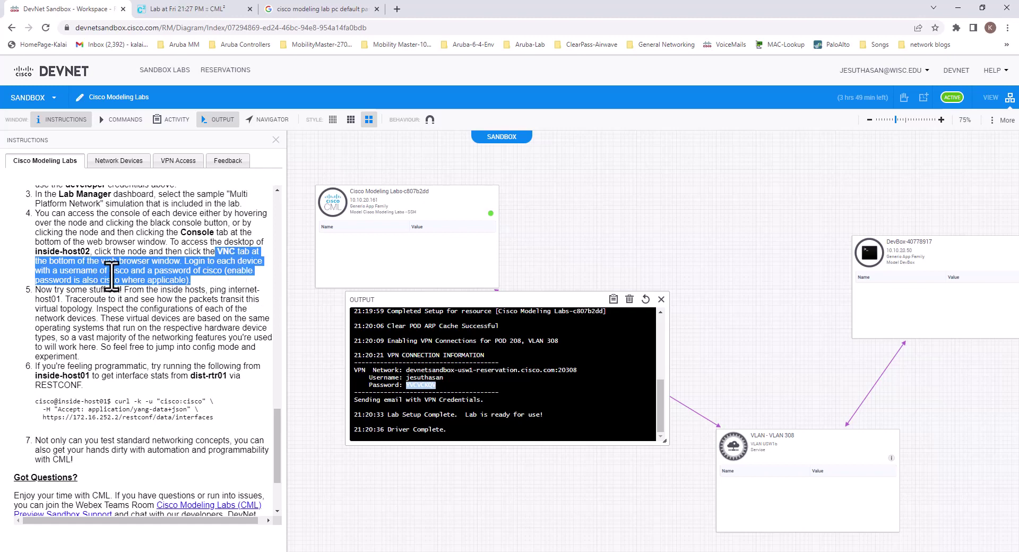
Step: Return to desktop-2's VNC view in Cisco Modeling Labs, and open the upper PC attached to Switch2 in Packet Tracer for comparison
left_click(191, 9)
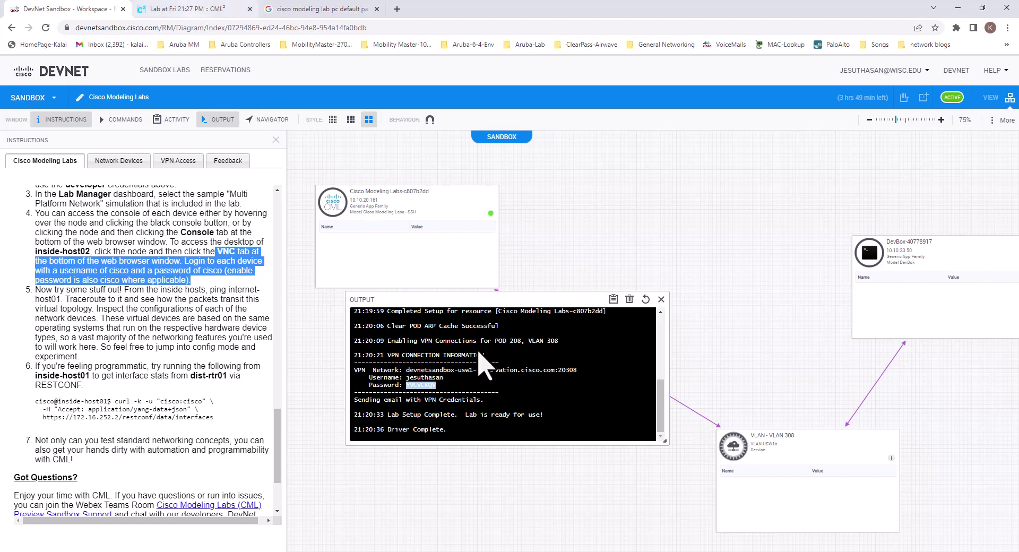
left_click_drag(1014, 406, 1012, 499)
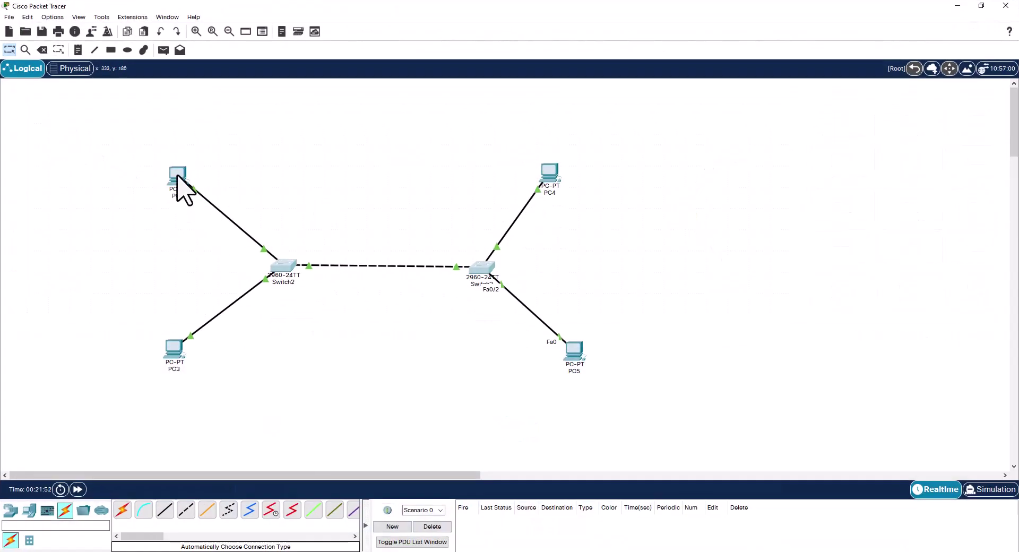
left_click(177, 176)
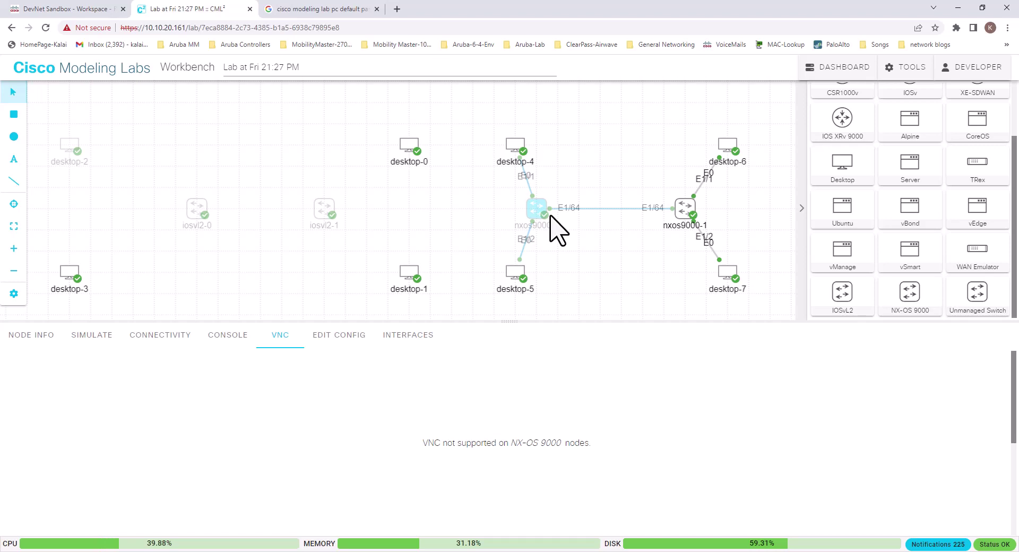
Step: Select iosvl2-0 in the Cisco Modeling Labs topology and open its console
left_click(196, 209)
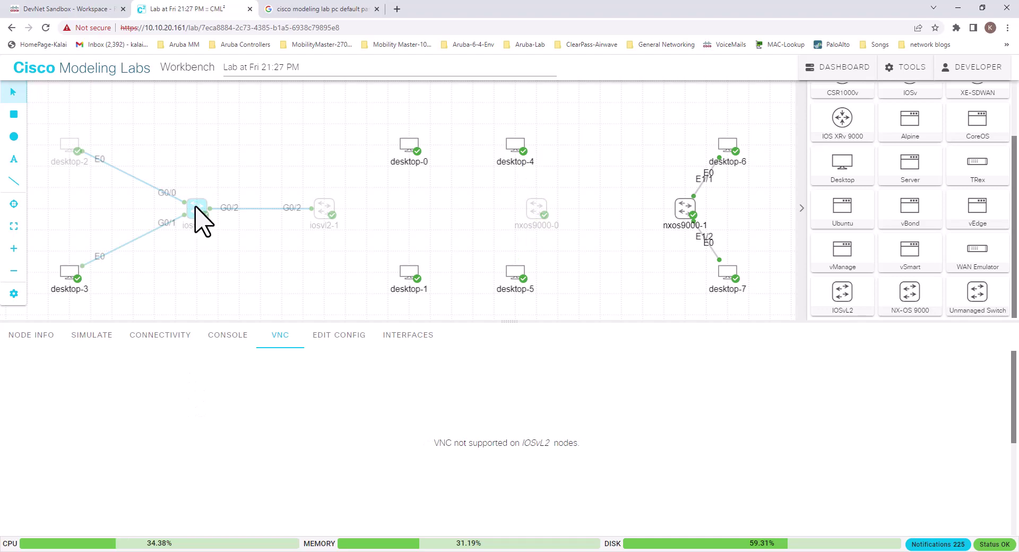
right_click(195, 215)
left_click(260, 276)
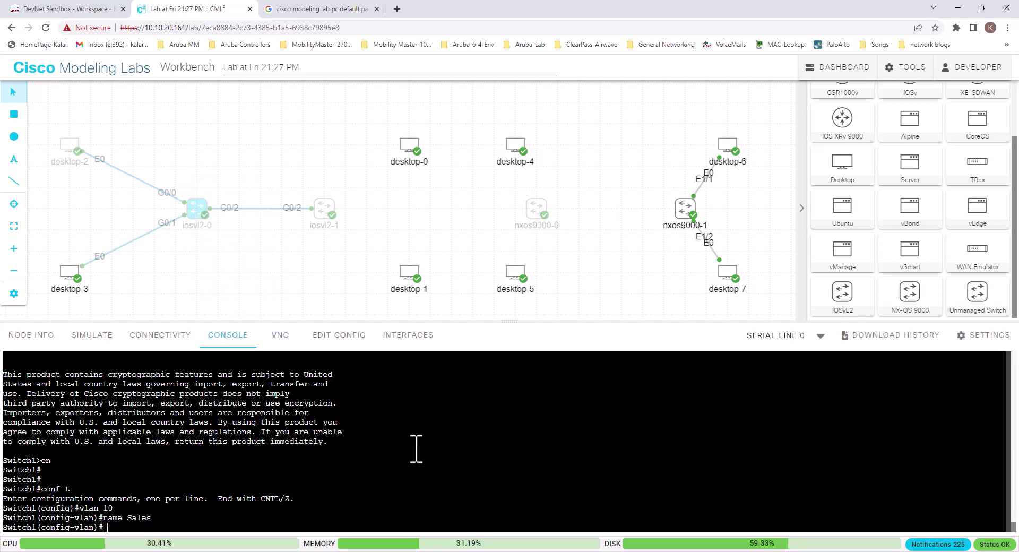
left_click(550, 214)
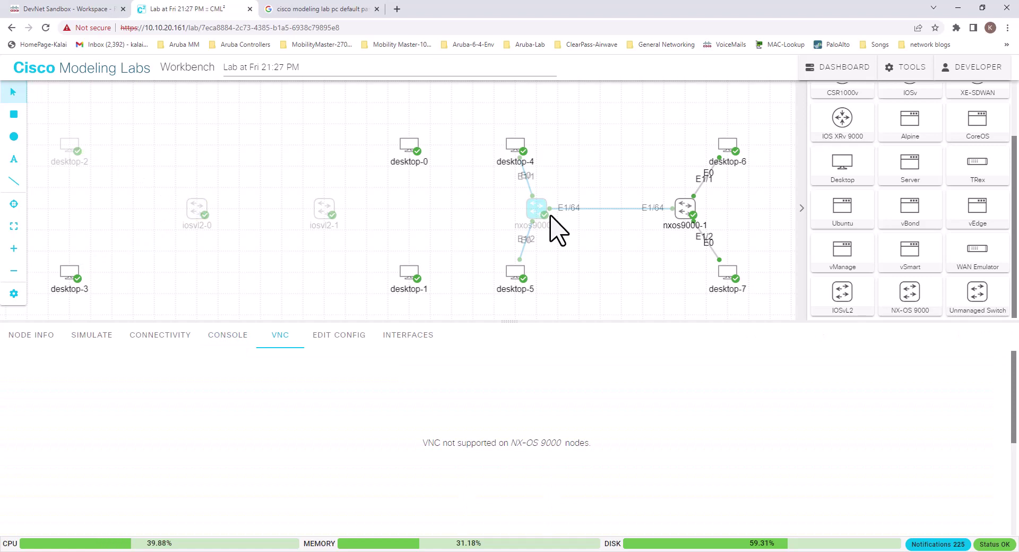
left_click(196, 211)
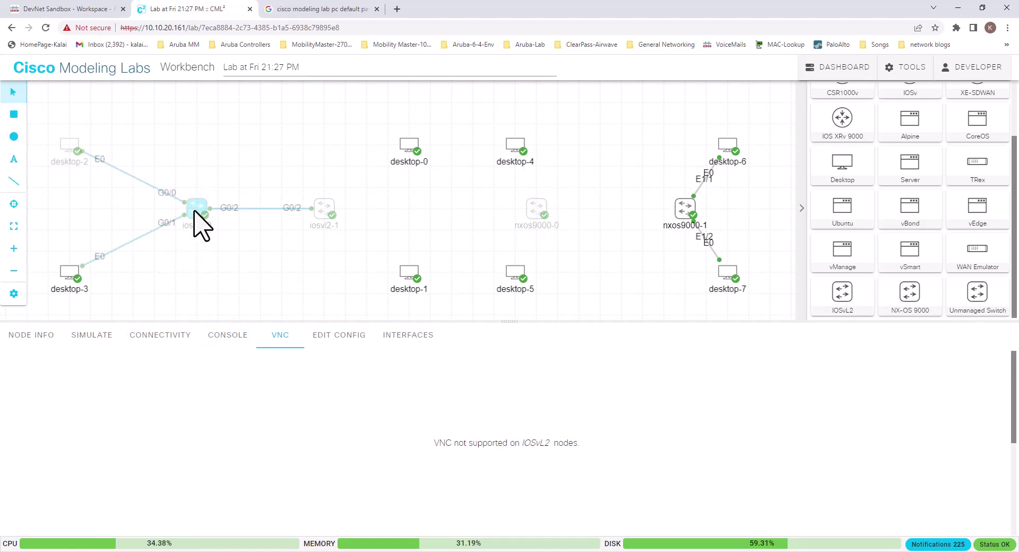
right_click(198, 218)
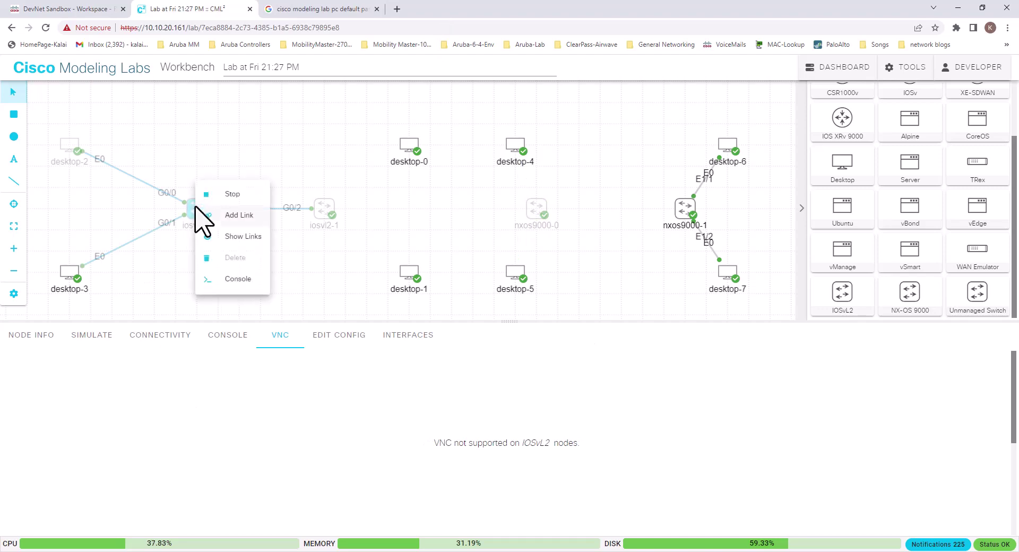
left_click(246, 278)
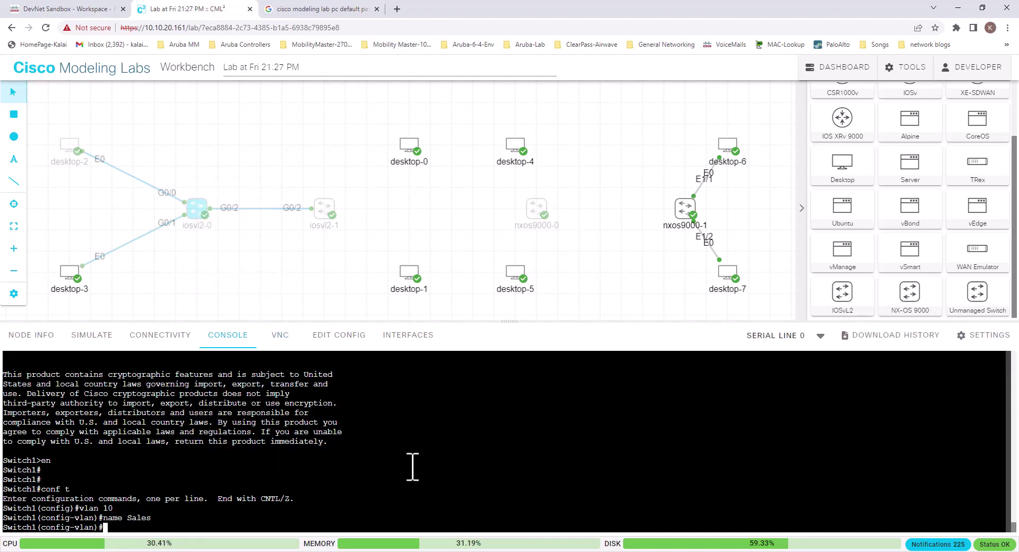
Step: Leave configuration mode on iosvl2-0 with "end" and list the available options with "sh vlan ?"
key("Return")
key("Return")
key("Return")
key("Return")
type("end")
key("Return")
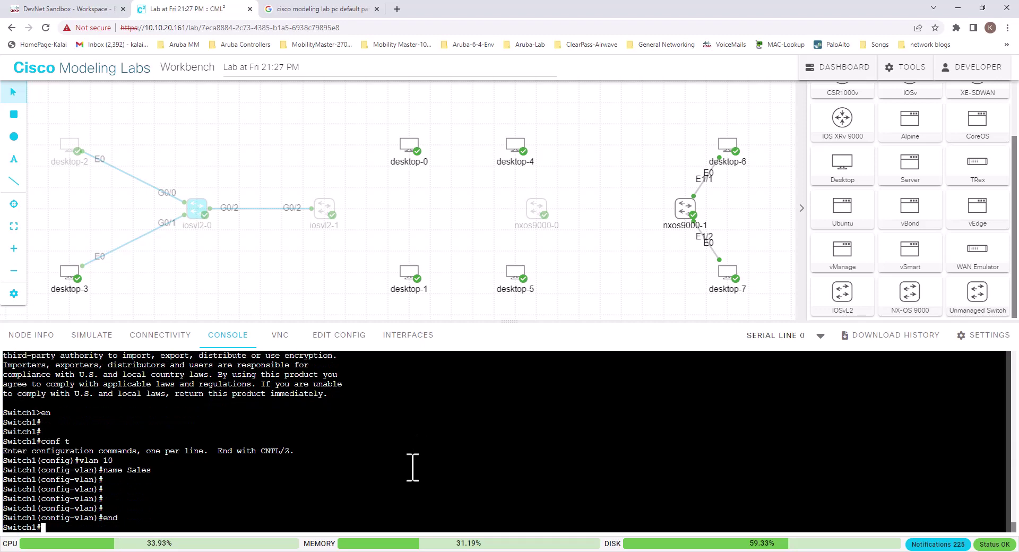
key("Return")
key("Return")
type("sh ")
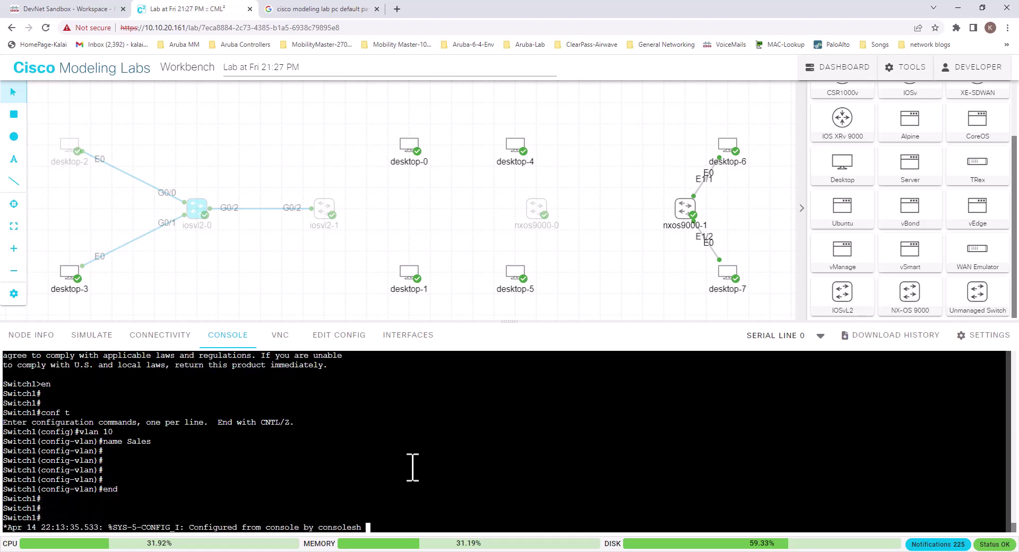
type("vlan ?")
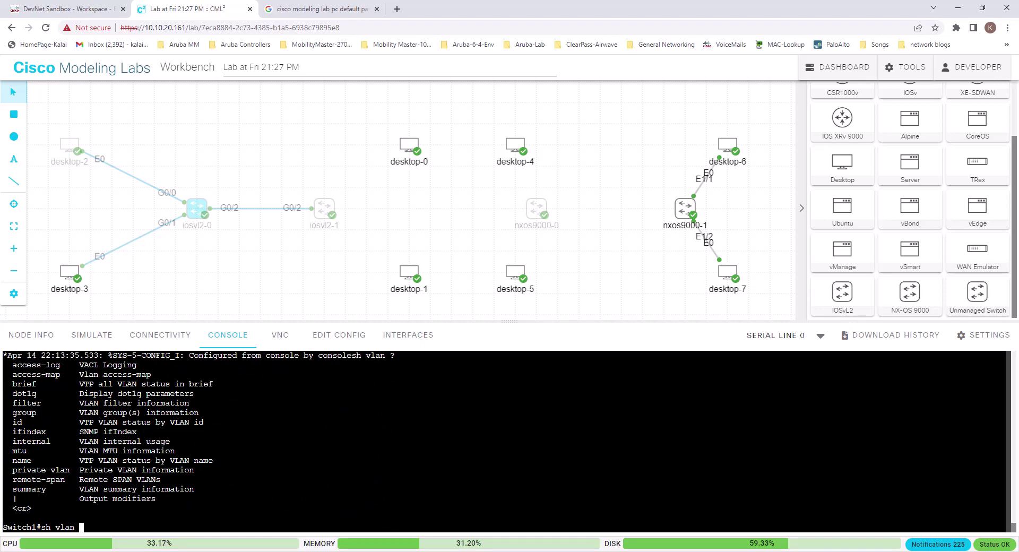
Step: Switch to Packet Tracer, list the "sh vlan ?" options in Switch2's CLI, and highlight brief, id and name for comparison
key("alt+Tab")
left_click(283, 265)
left_click(658, 93)
key("Return")
key("Return")
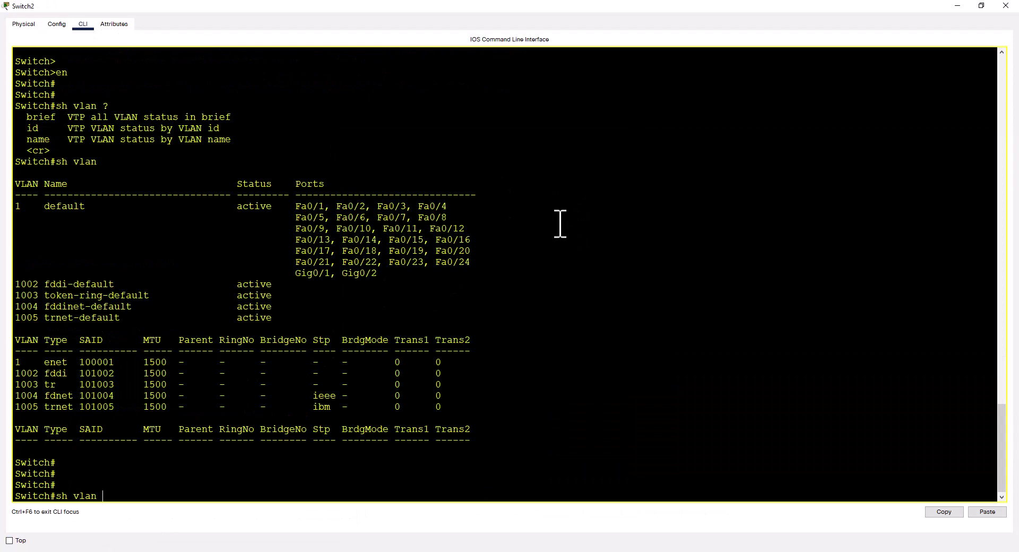
type("?")
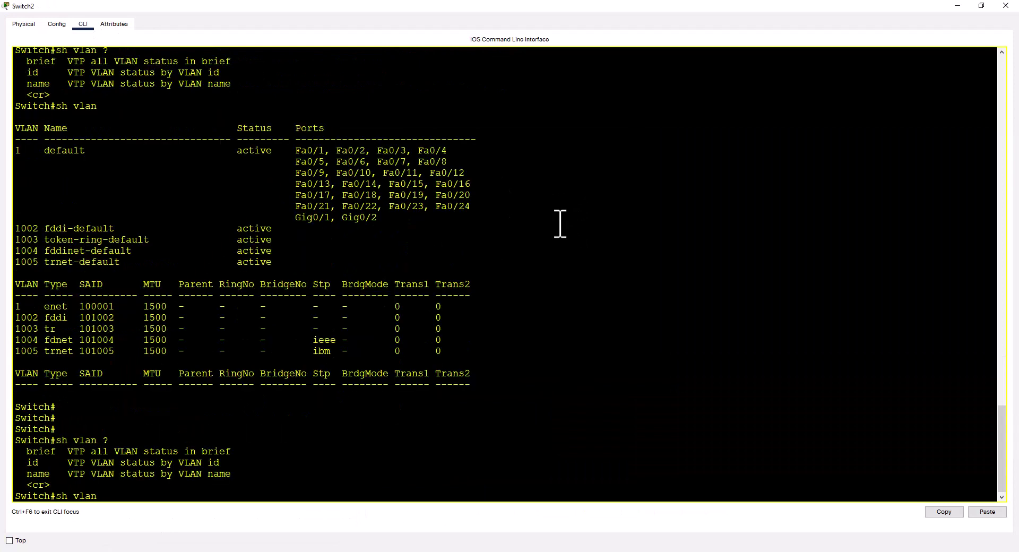
left_click_drag(27, 453, 245, 479)
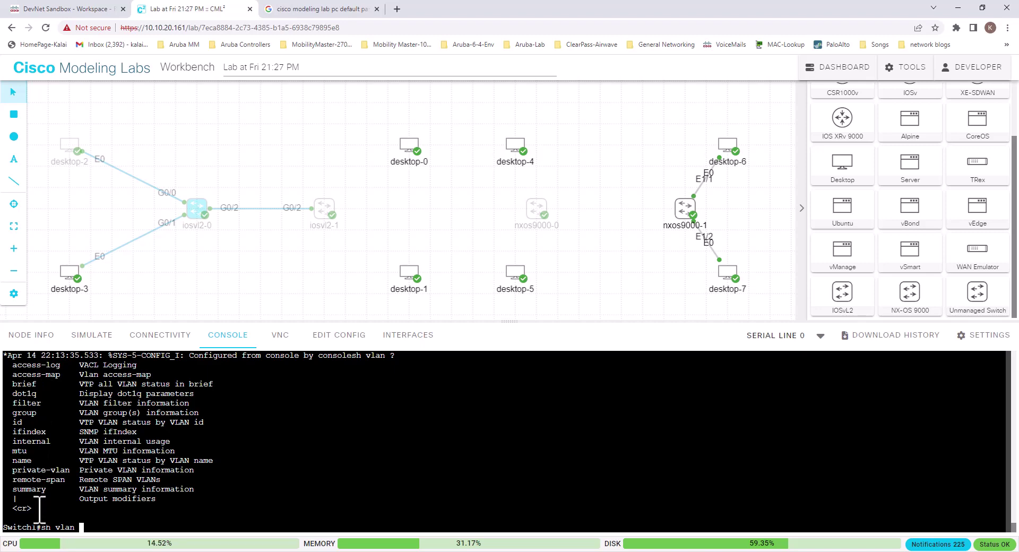
Step: Back in the iosvl2-0 console, clear the pending command and run "sh run int g0/0"
key("BackSpace")
key("BackSpace")
key("BackSpace")
key("BackSpace")
key("BackSpace")
key("BackSpace")
key("BackSpace")
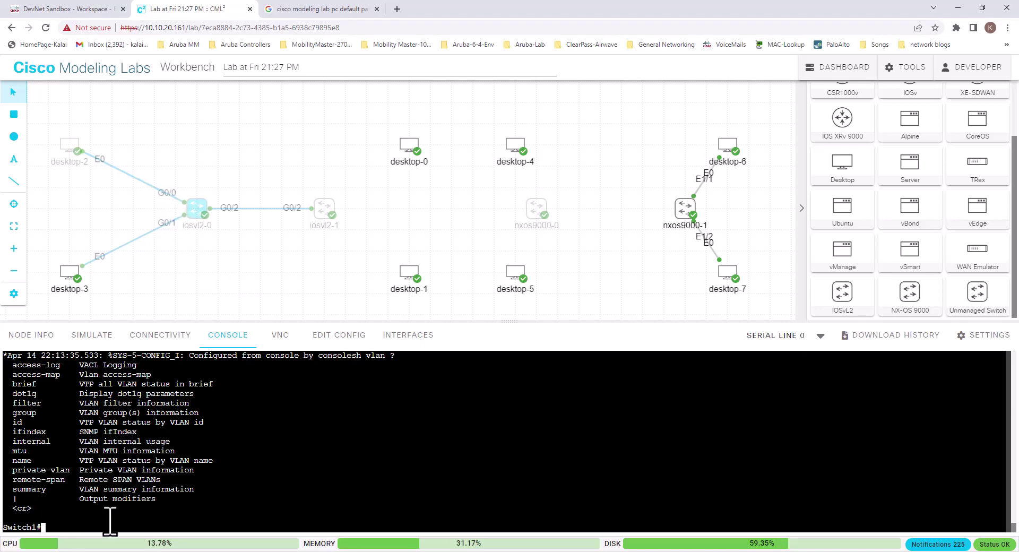
type("sh run int g0/0")
key("Return")
Step: Switch to Switch2's CLI in Packet Tracer and try "sh run int fa0/1" in place of the pending command
left_click(470, 532)
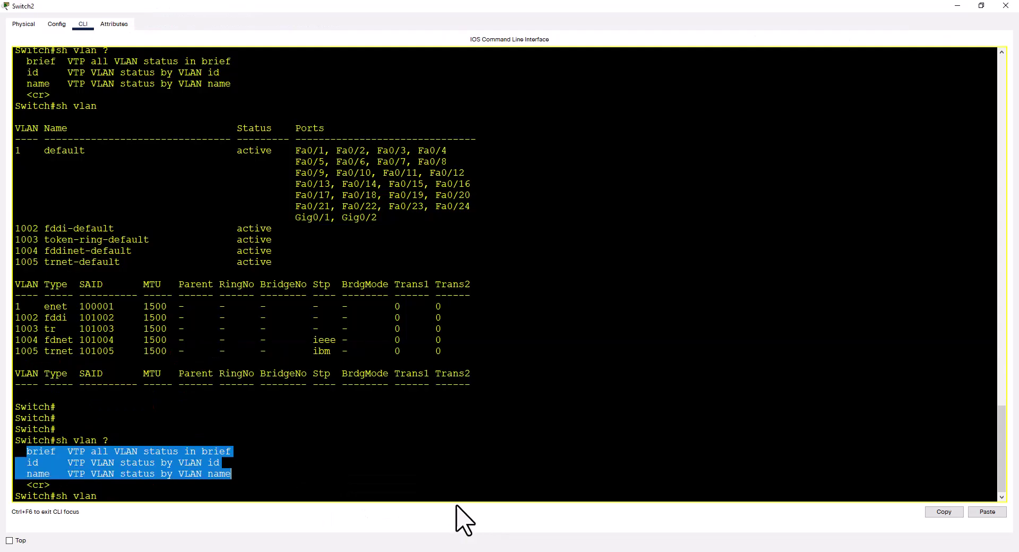
left_click(352, 446)
key("BackSpace")
key("BackSpace")
key("BackSpace")
key("BackSpace")
type("run int fa0/1")
key("Return")
Step: Run "sh int status" on Switch2, look over the port list, and quit the paged output
type("sh inst")
key("BackSpace")
key("BackSpace")
key("BackSpace")
type("t status")
key("Return")
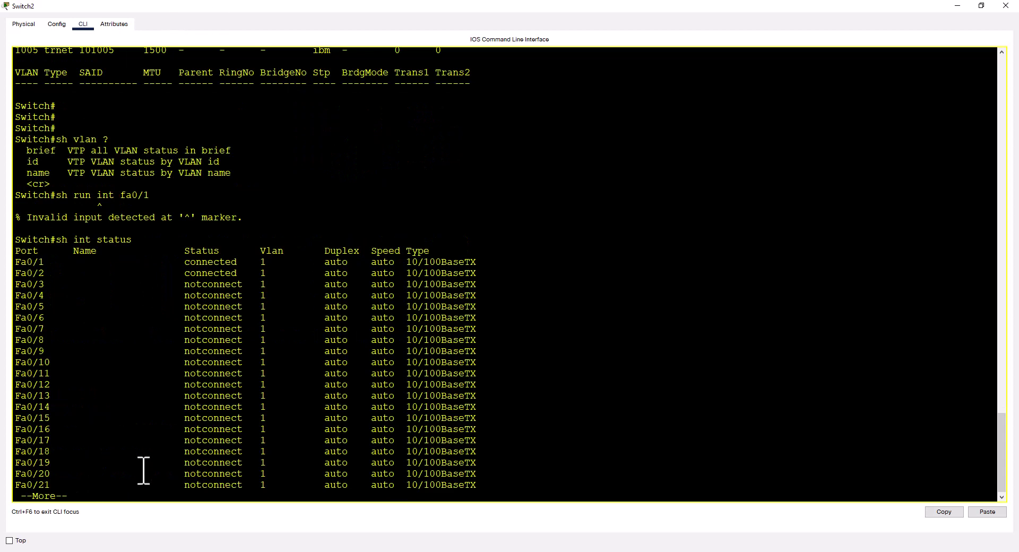
key("q")
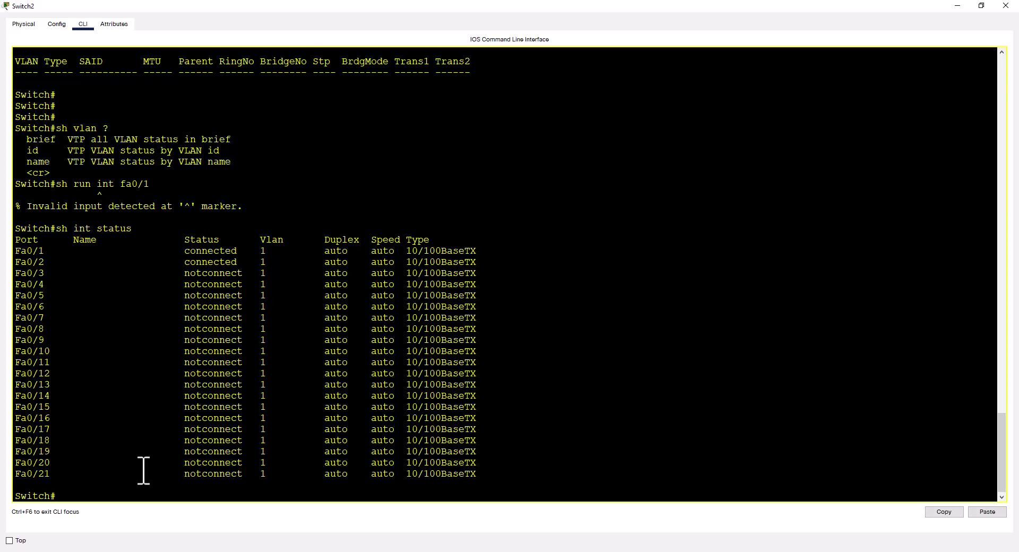
Step: Retry "sh run int fa0/1" on Switch2, and page through the full running configuration with "sh run"
type("sh run int fa0/1")
key("Return")
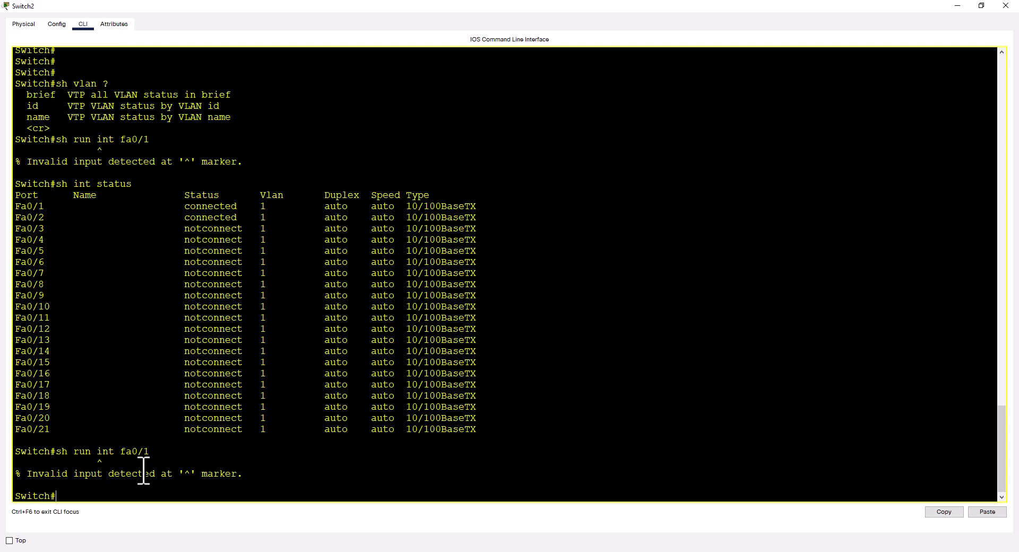
type("sh run")
key("Return")
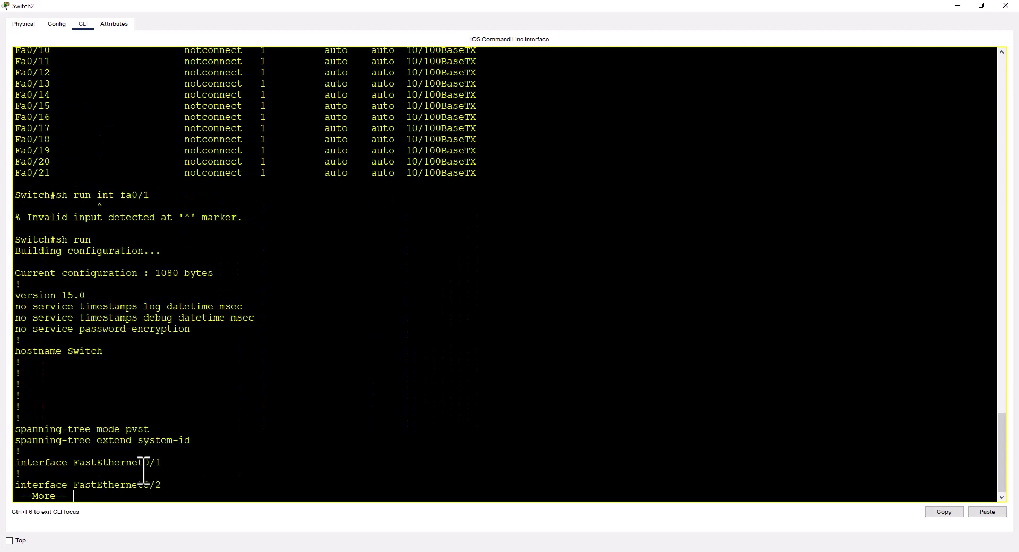
key("Return")
key("Return")
key("Return")
key("Return")
key("Return")
key("Return")
key("Return")
key("Return")
key("Return")
key("Return")
key("Return")
key("Return")
key("Return")
key("Return")
key("Return")
key("Return")
key("Return")
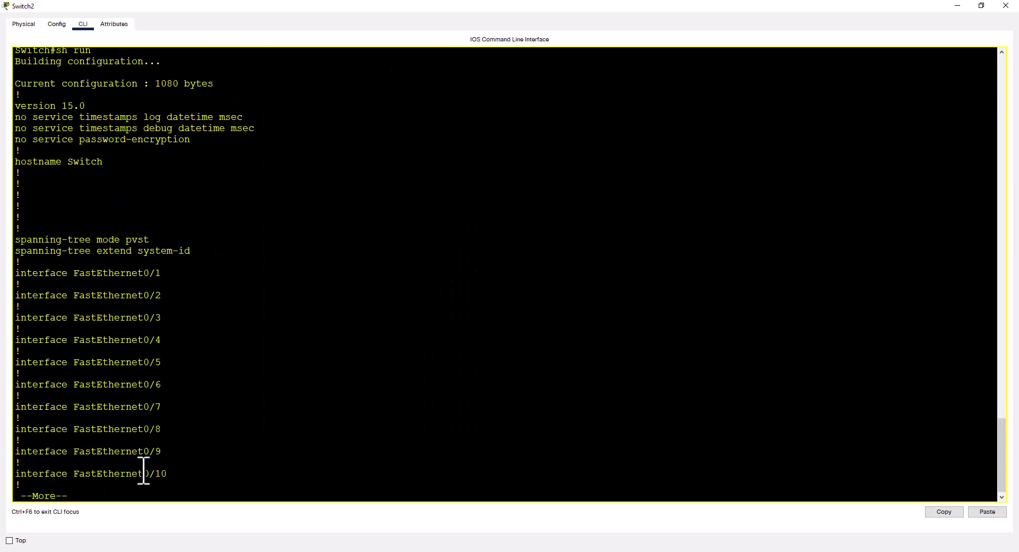
key("Return")
key("Return")
key("Return")
key("Return")
key("Return")
key("Return")
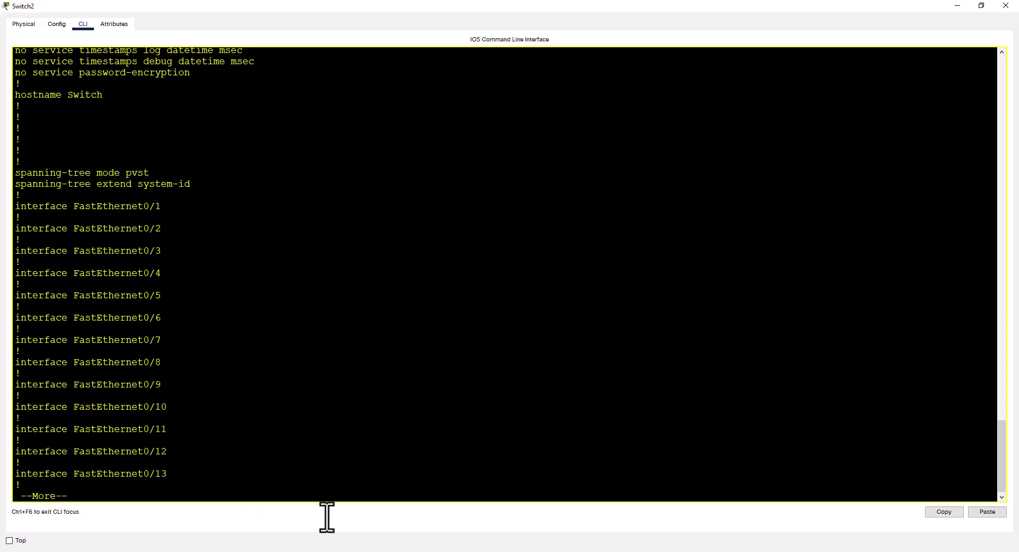
left_click(507, 551)
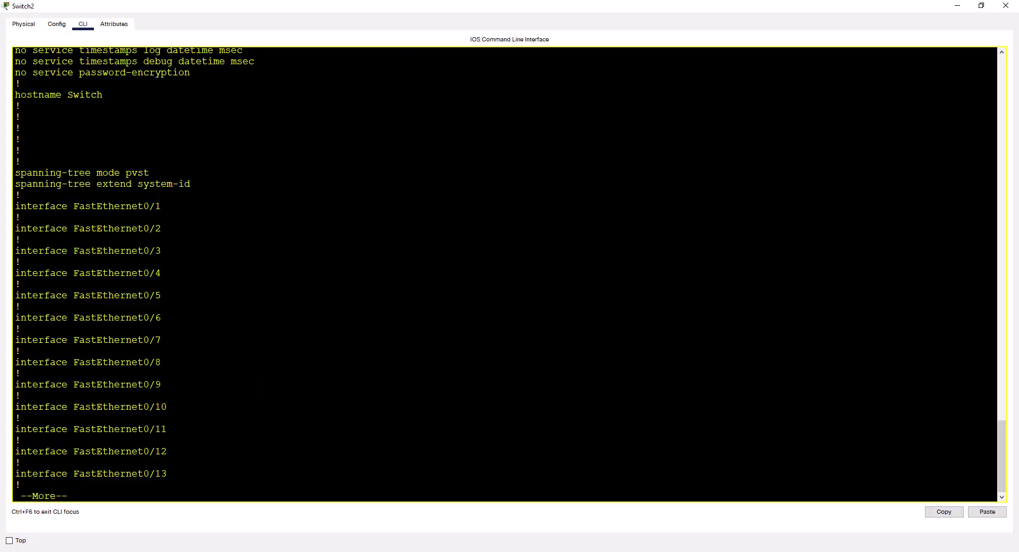